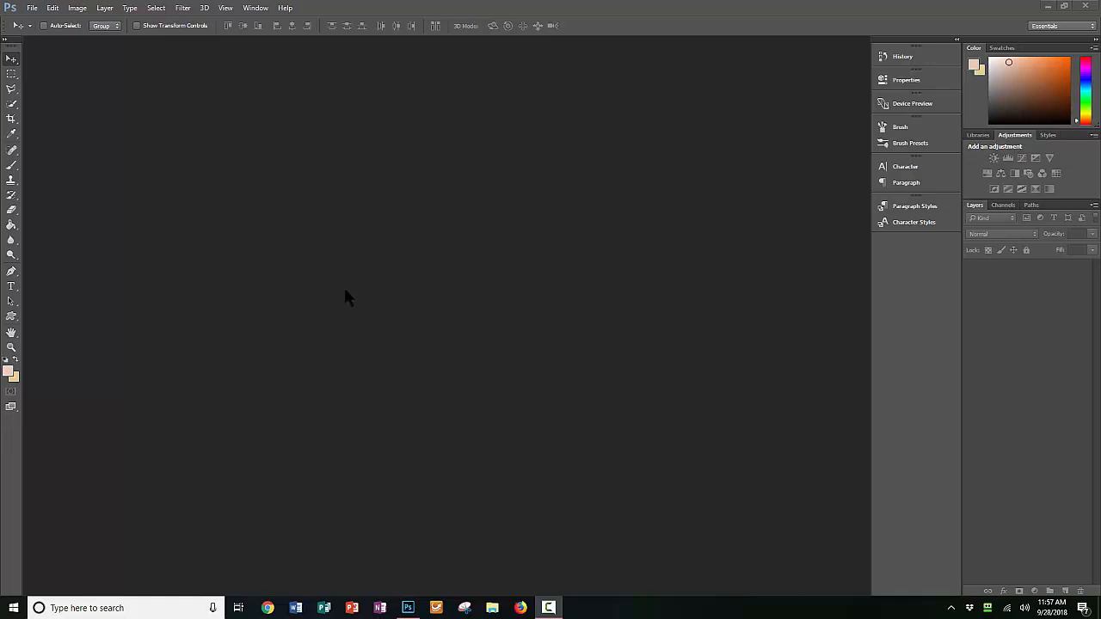
Create a new document named Warhol, 500 pixels wide and 500 pixels high.
click(32, 8)
click(42, 28)
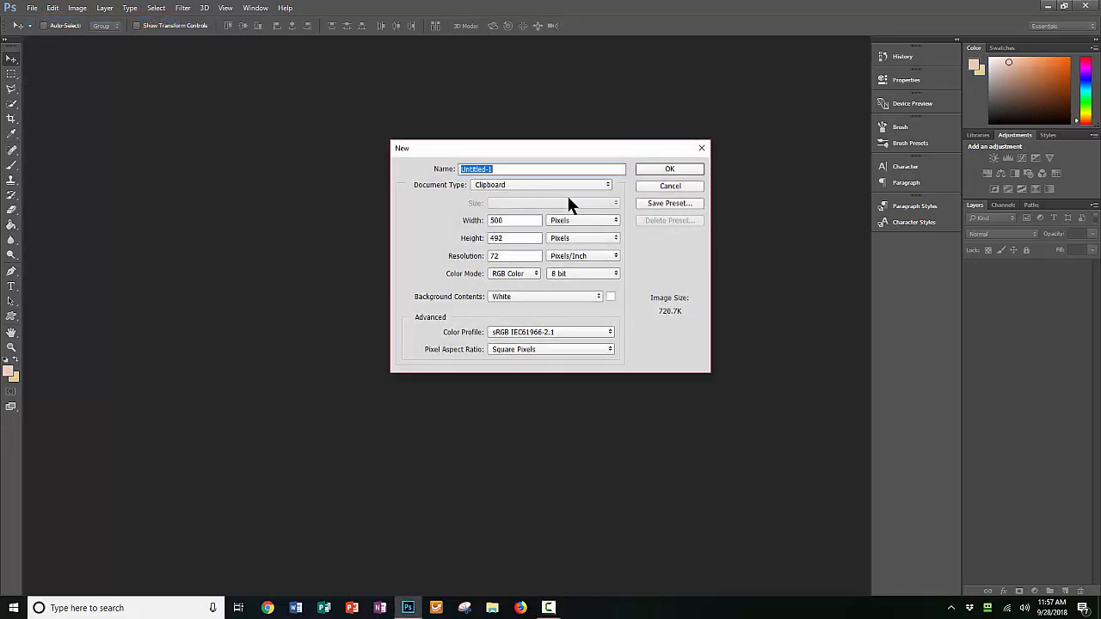
text(Warhol)
drag(530, 220, 455, 222)
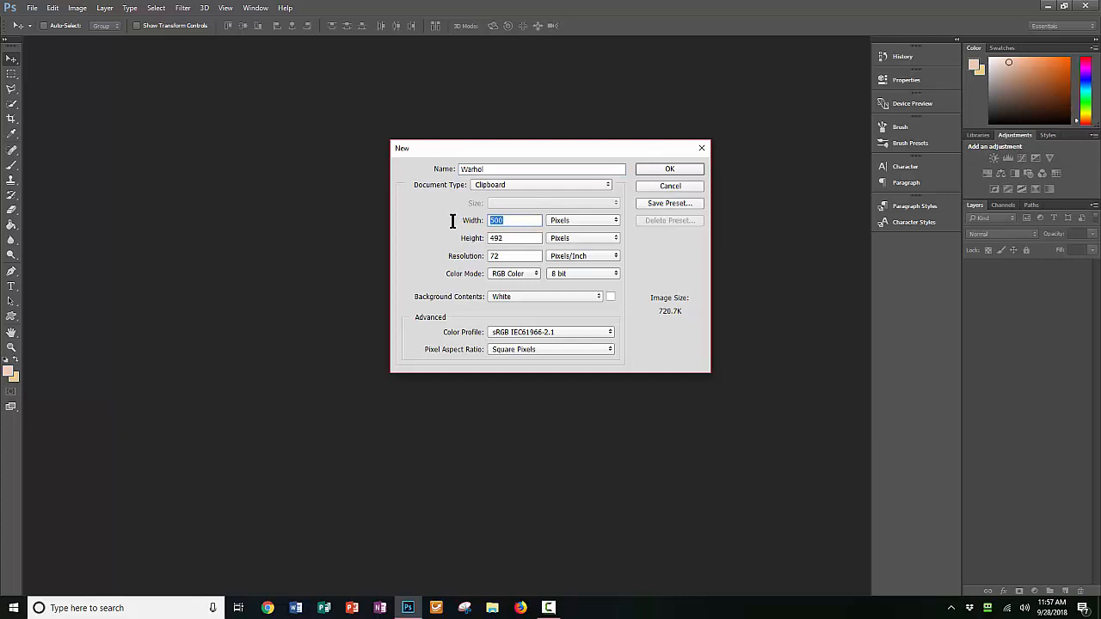
text(500)
drag(512, 241, 431, 240)
text(500)
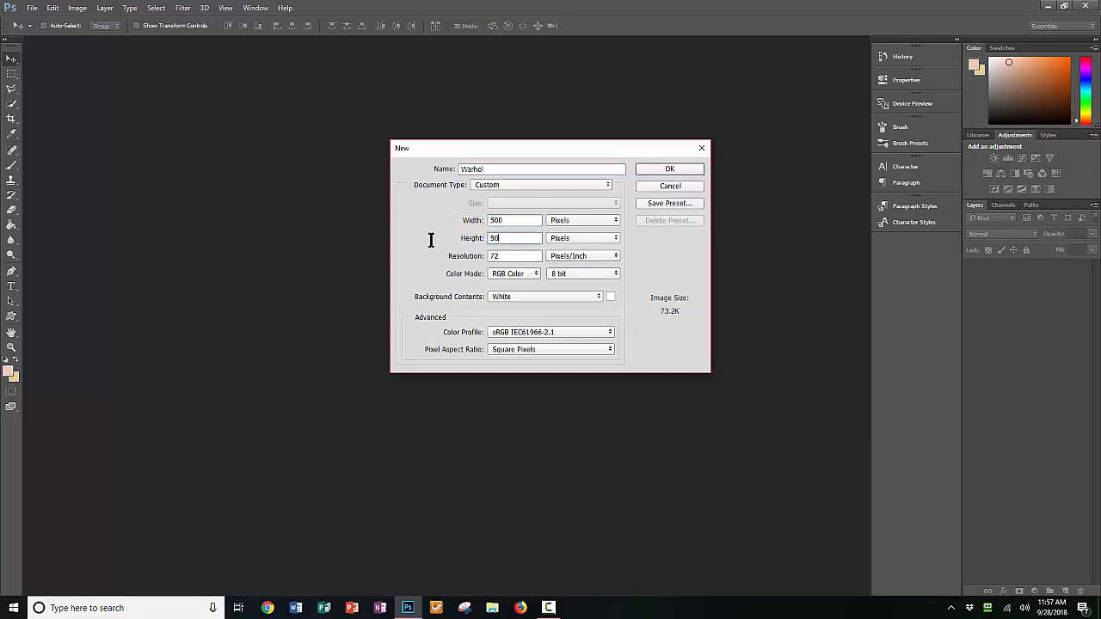
click(670, 171)
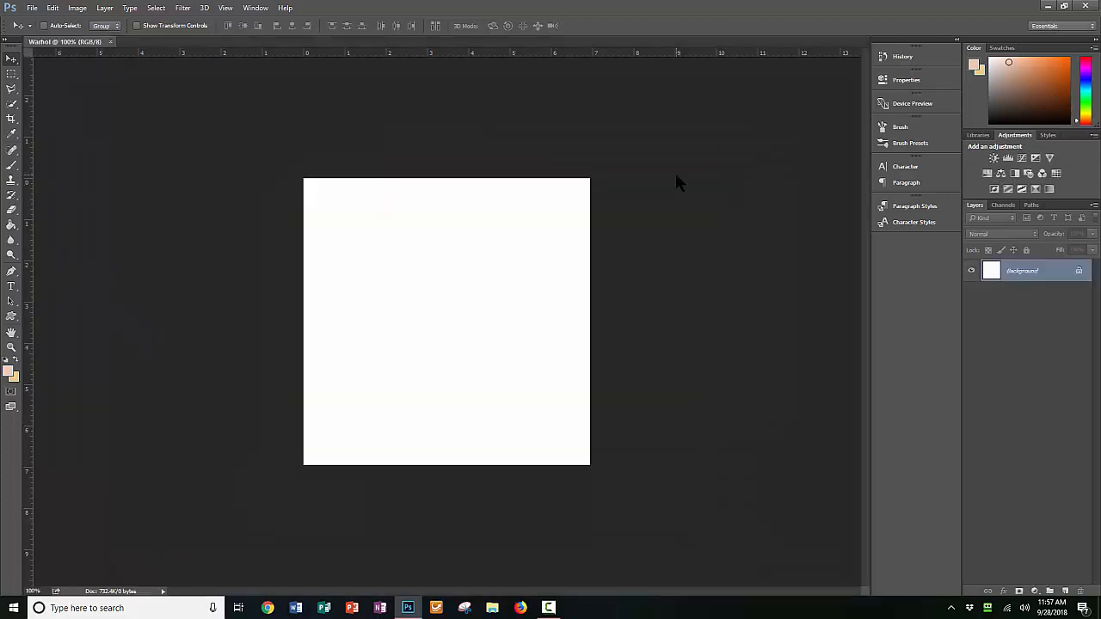
click(32, 9)
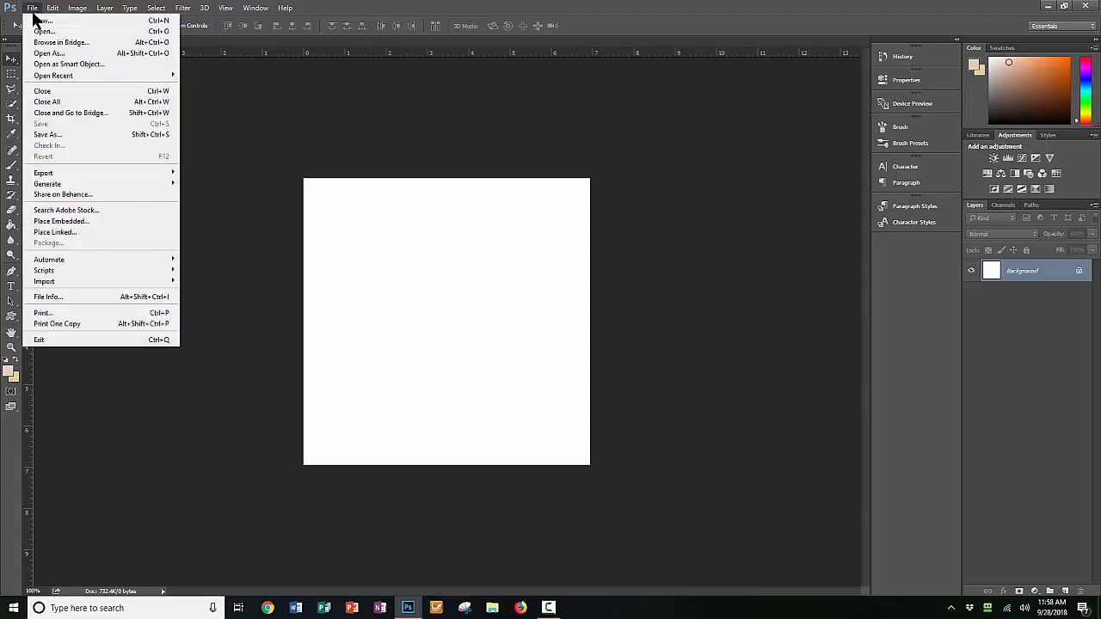
click(50, 32)
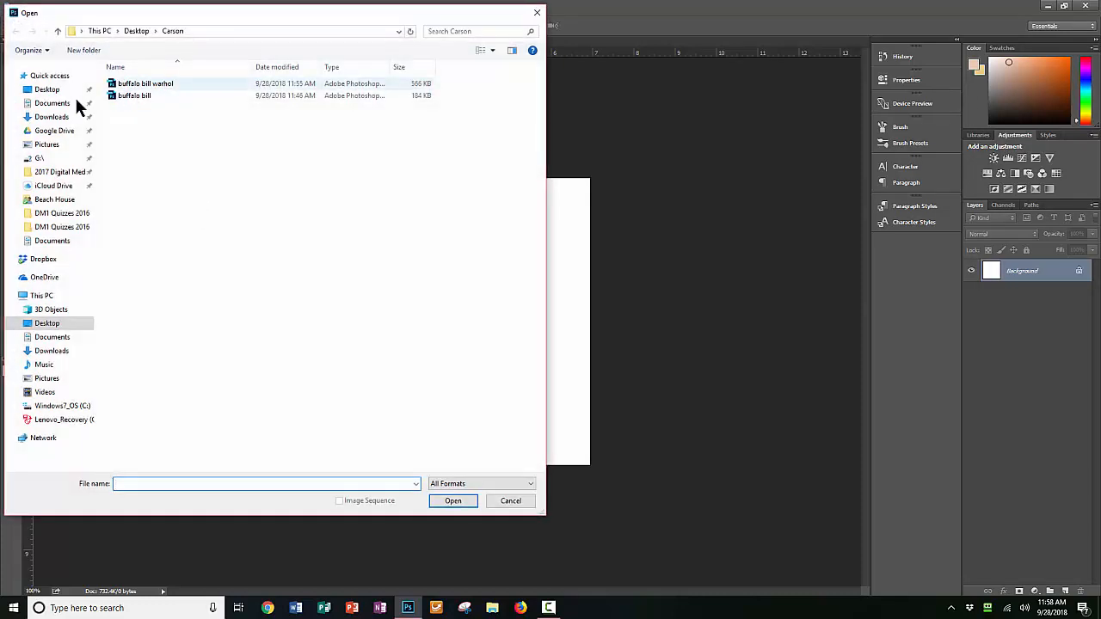
click(535, 12)
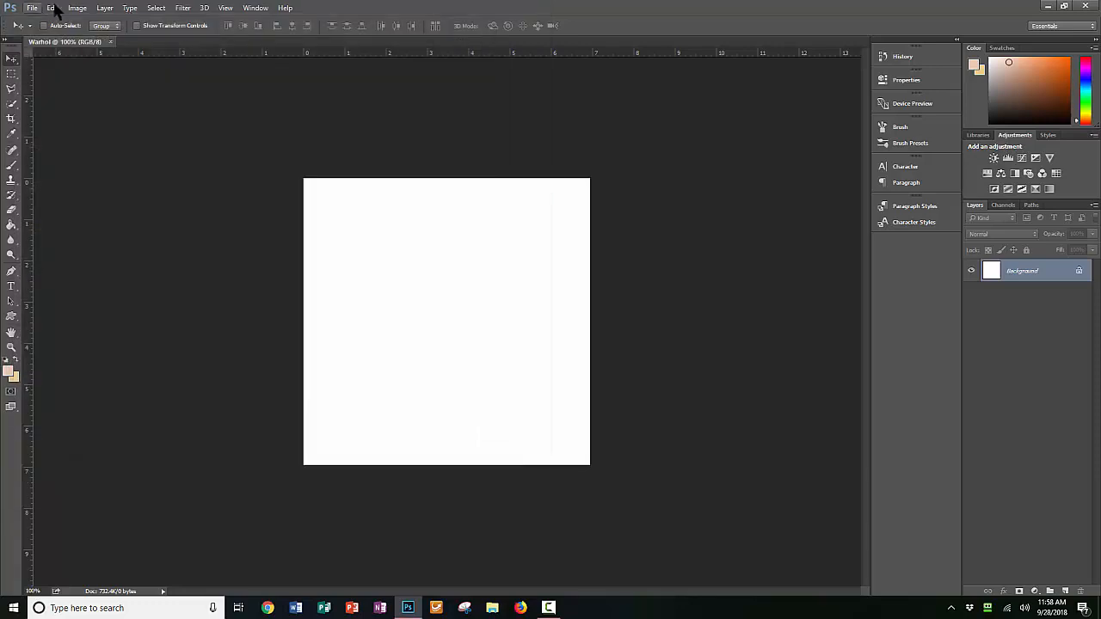
Open the bill1 portrait image from the Pictures folder.
click(33, 9)
click(49, 32)
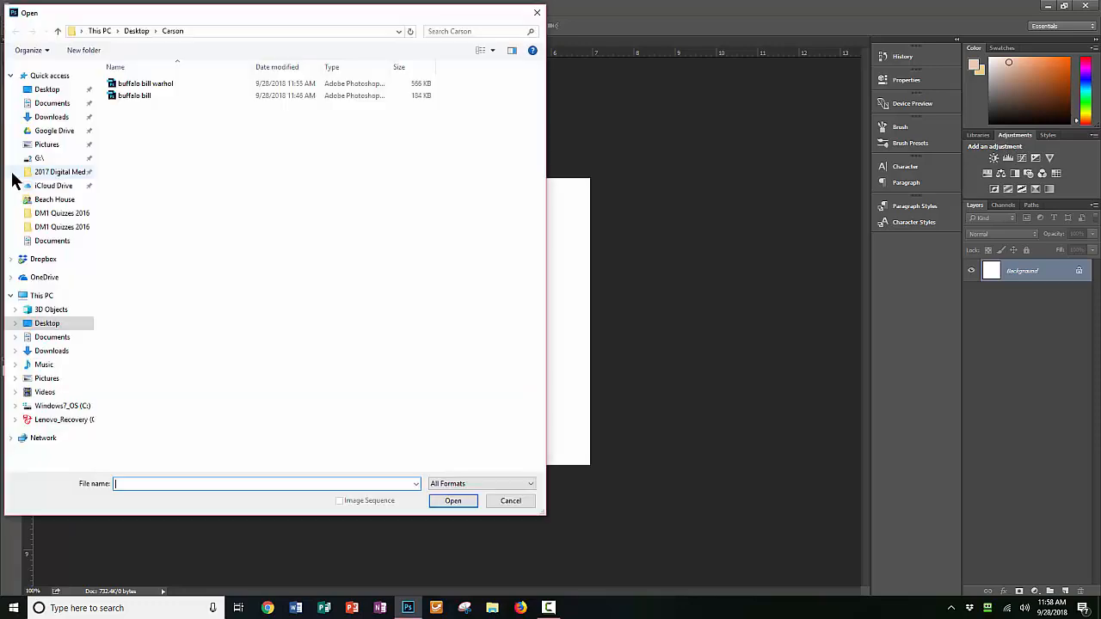
click(47, 145)
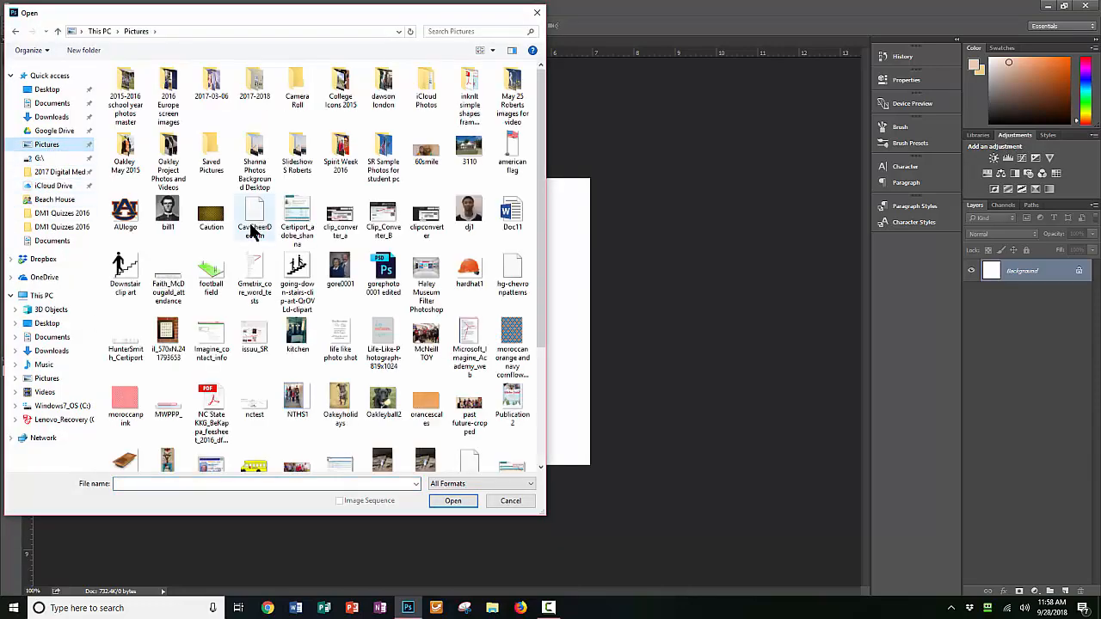
double_click(169, 220)
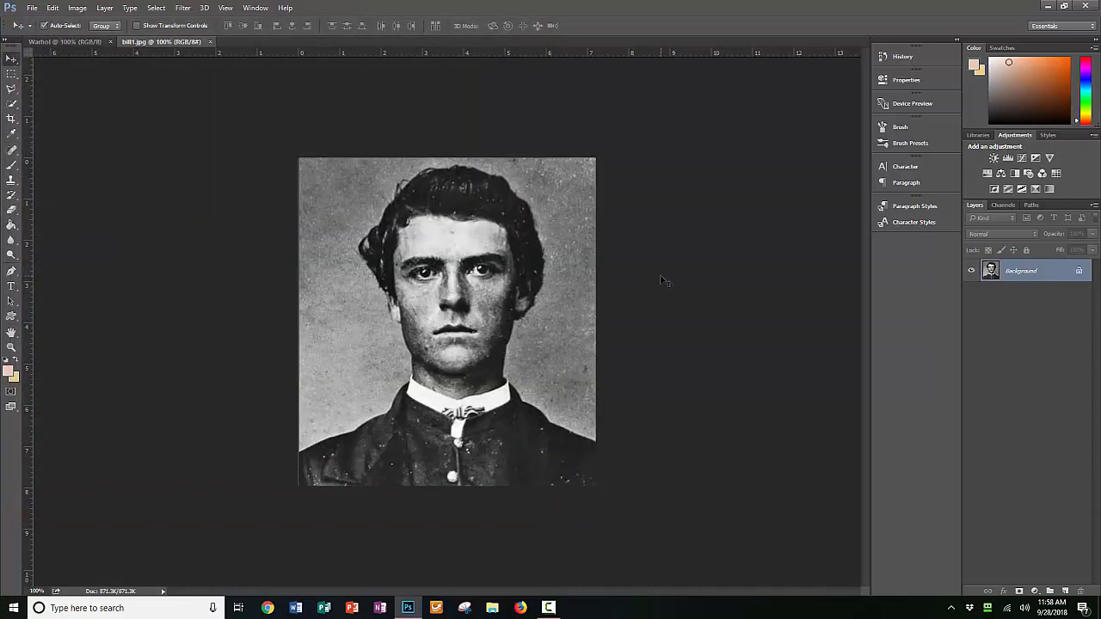
Copy the entire bill1.jpg portrait and paste it into the Warhol document.
key(ctrl+a)
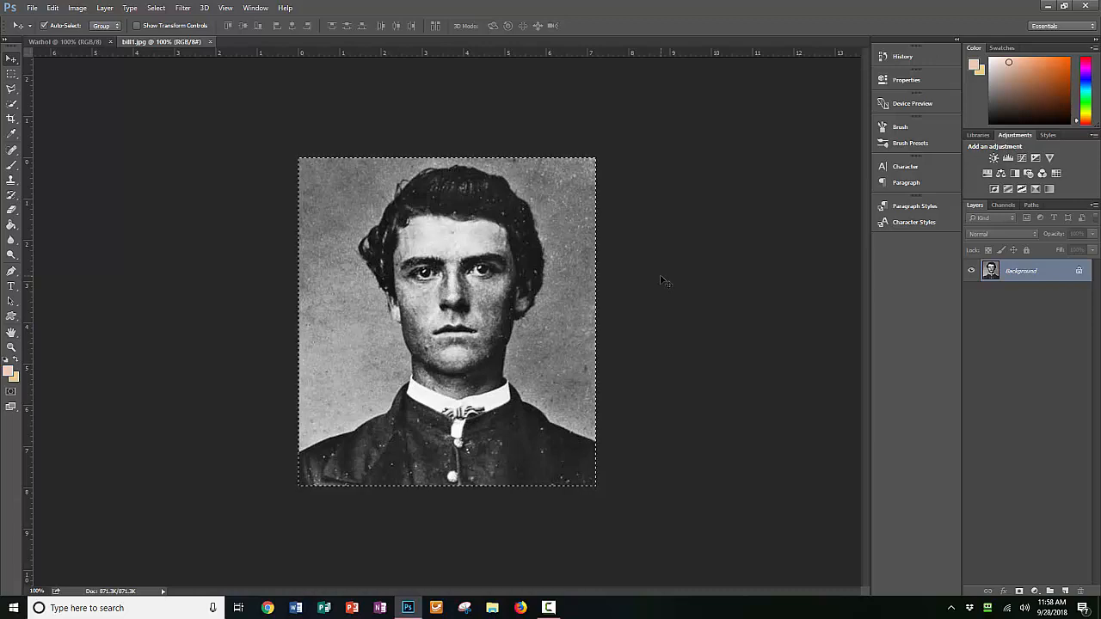
click(72, 42)
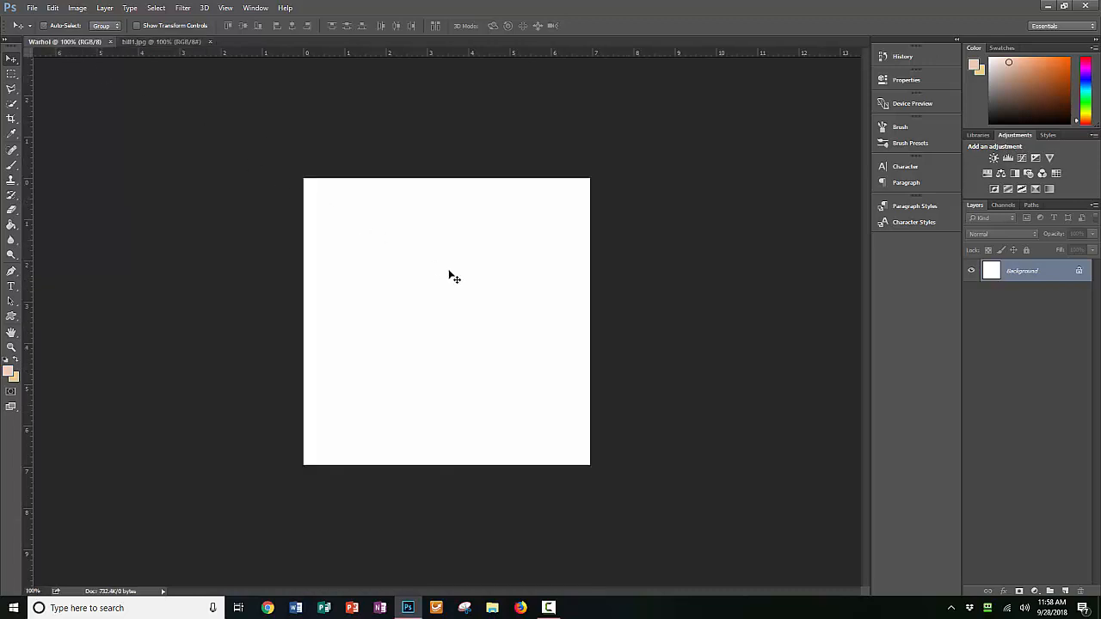
key(ctrl+v)
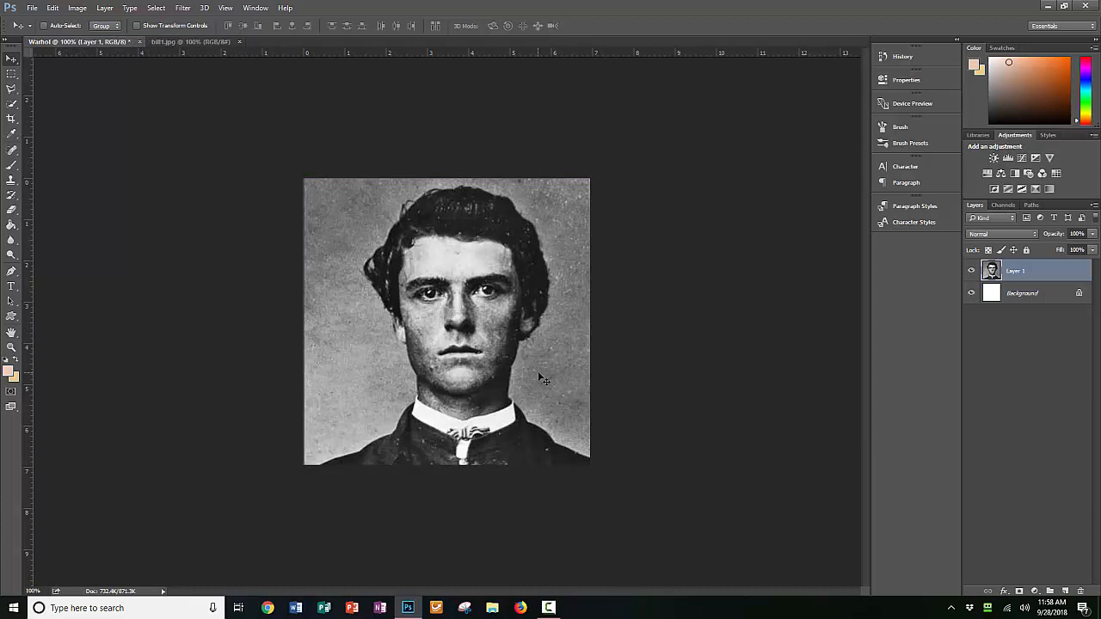
Stretch the pasted portrait to about 107% width and shift it so the face is centred and the canvas stays covered.
key(ctrl+t)
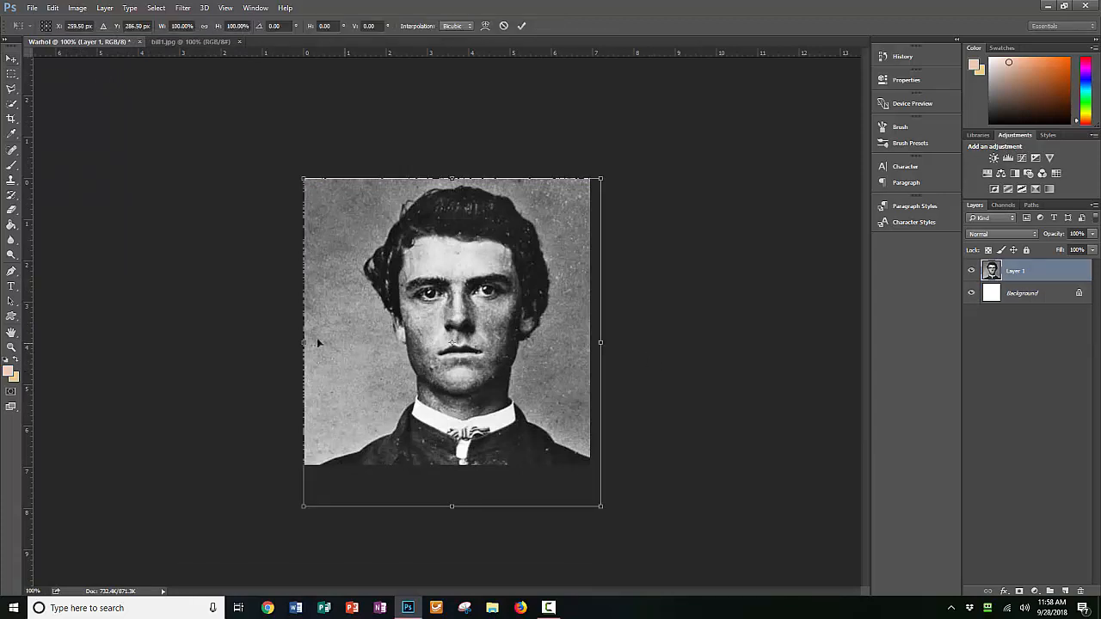
drag(297, 342, 279, 342)
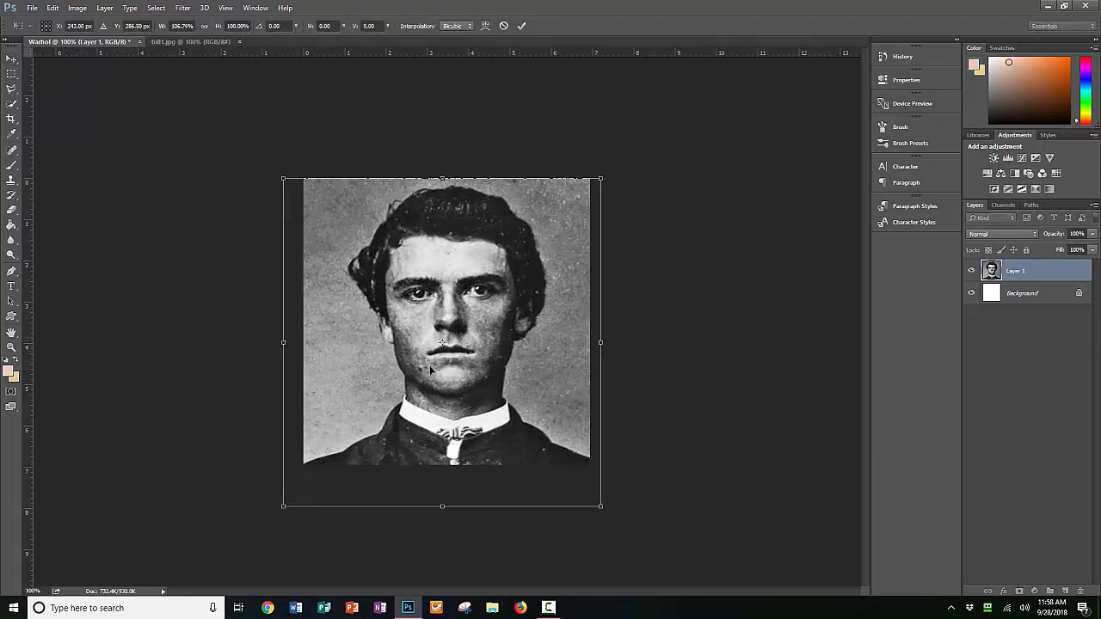
mouse_move(500, 359)
mouse_down()
mouse_move(494, 348)
mouse_move(493, 358)
mouse_up()
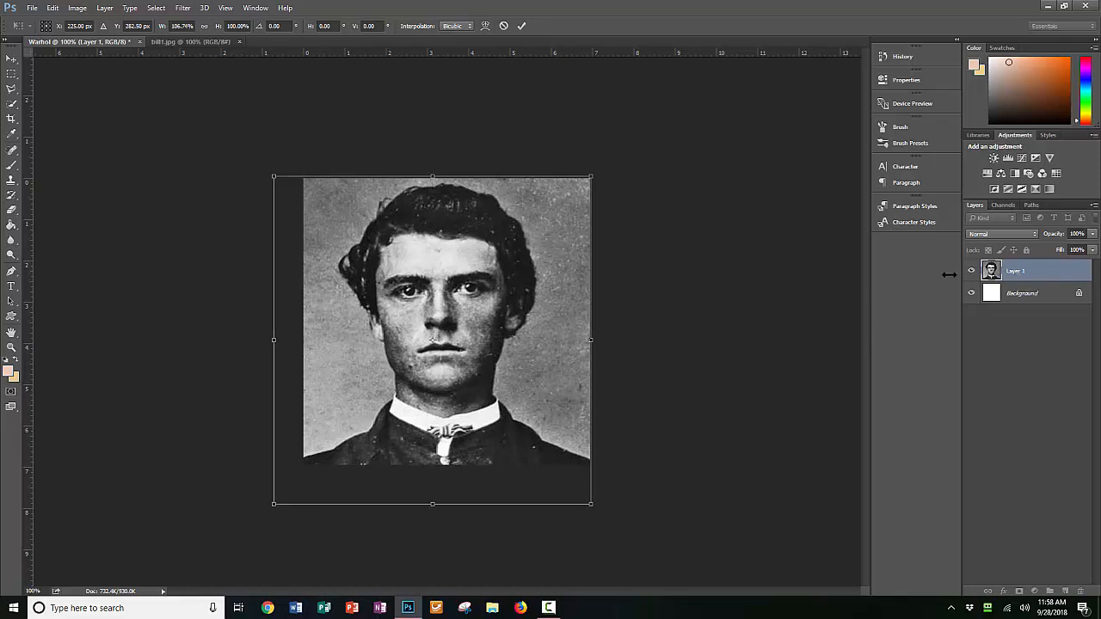
click(520, 25)
Rename the portrait layer as Face Layer.
double_click(1022, 273)
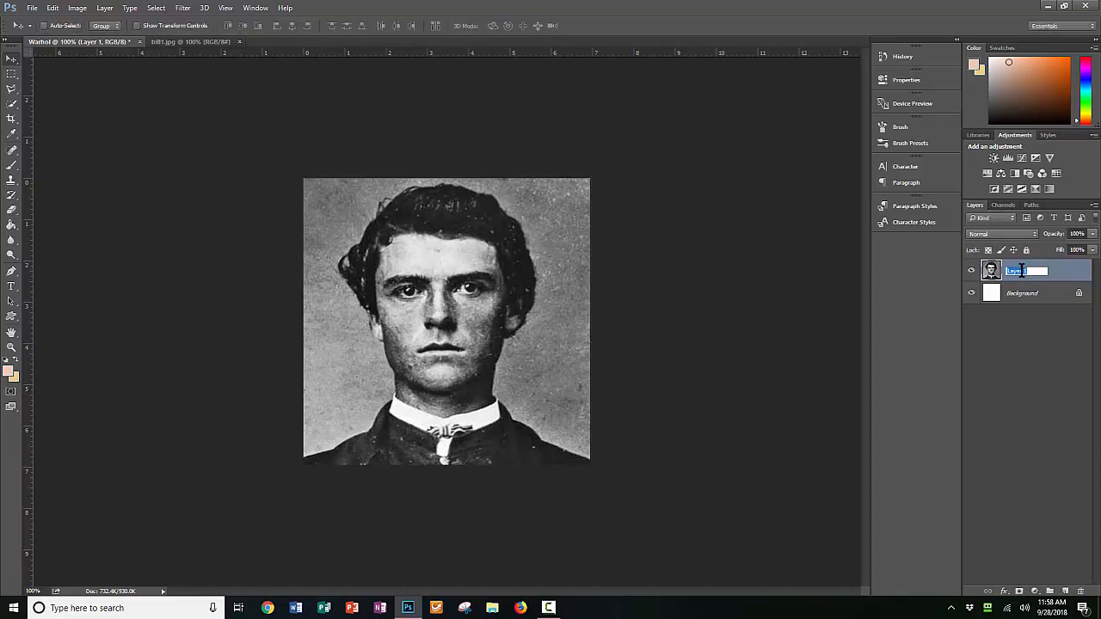
text(Fa)
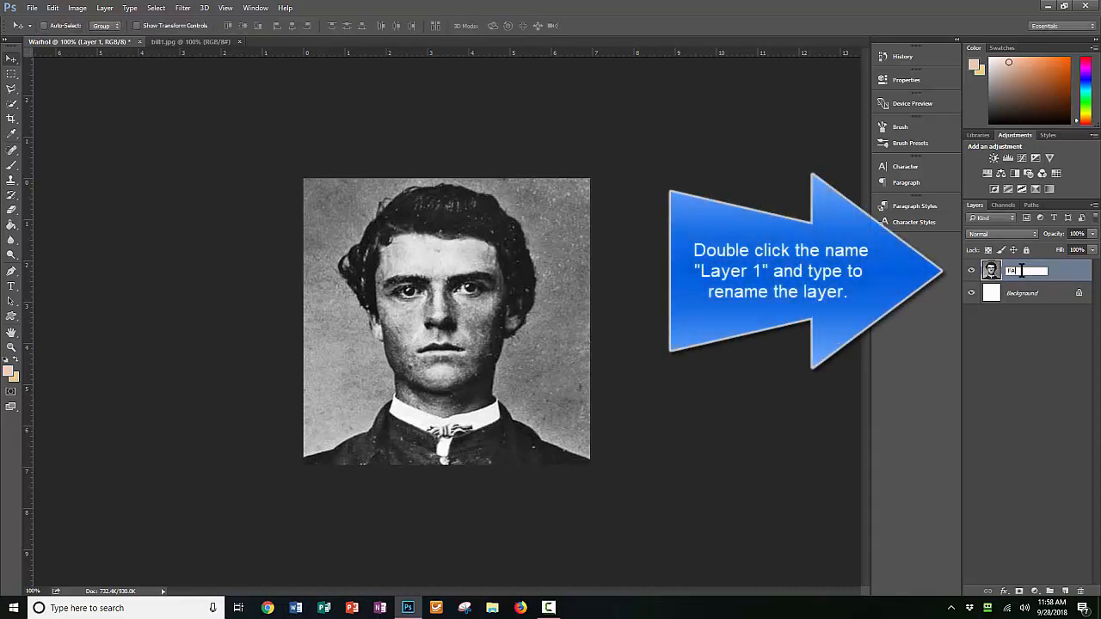
text(ce Layer)
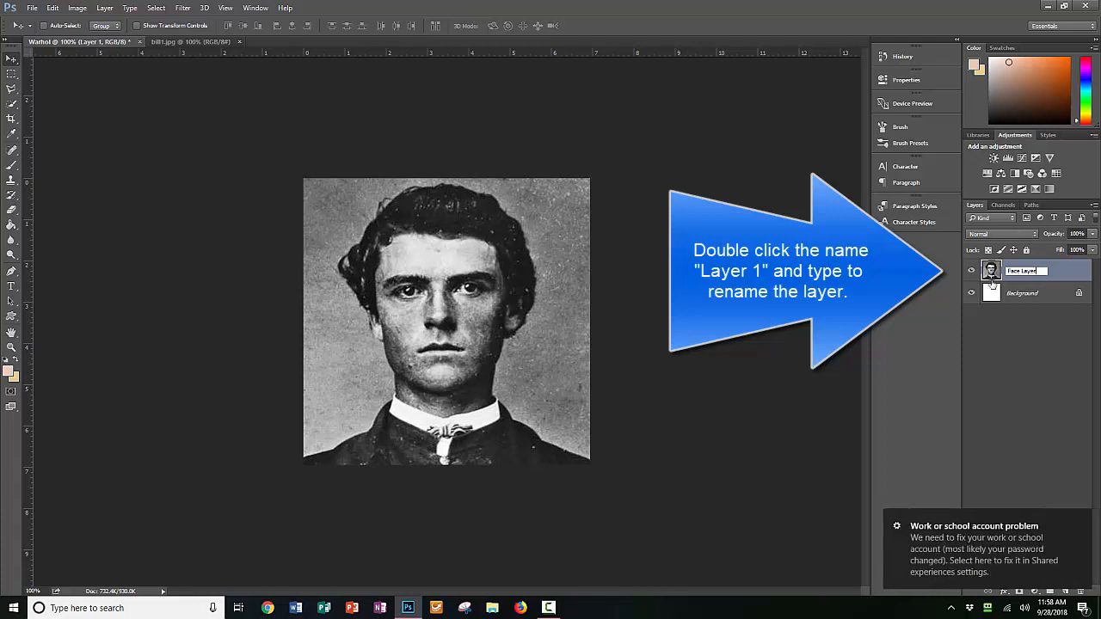
key(Return)
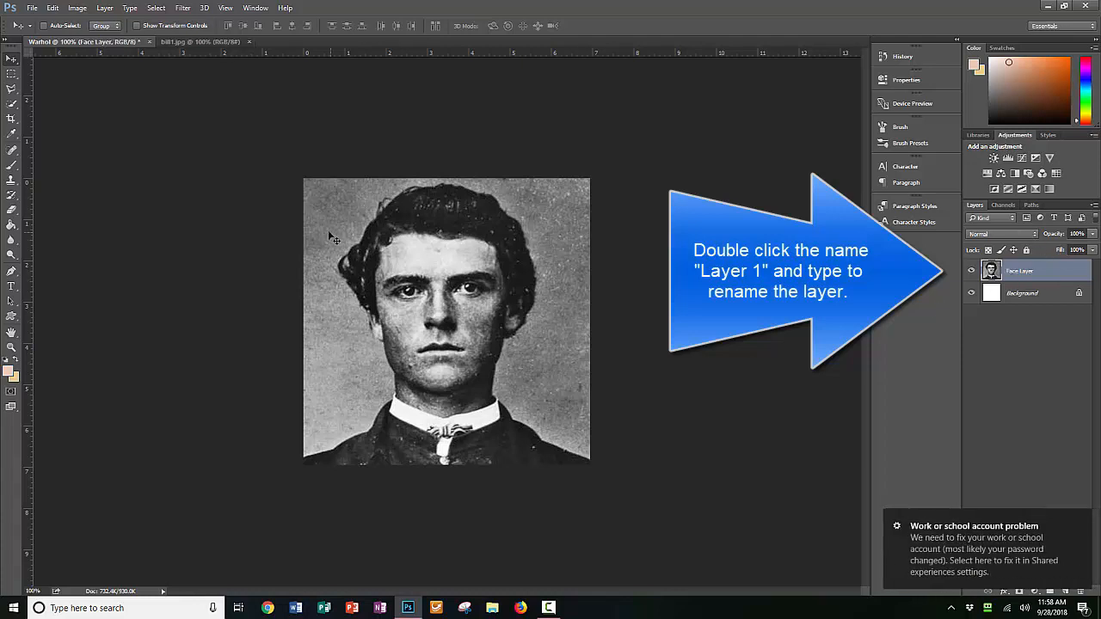
Apply a Threshold adjustment at level 81 to the portrait layer.
click(78, 8)
mouse_move(105, 39)
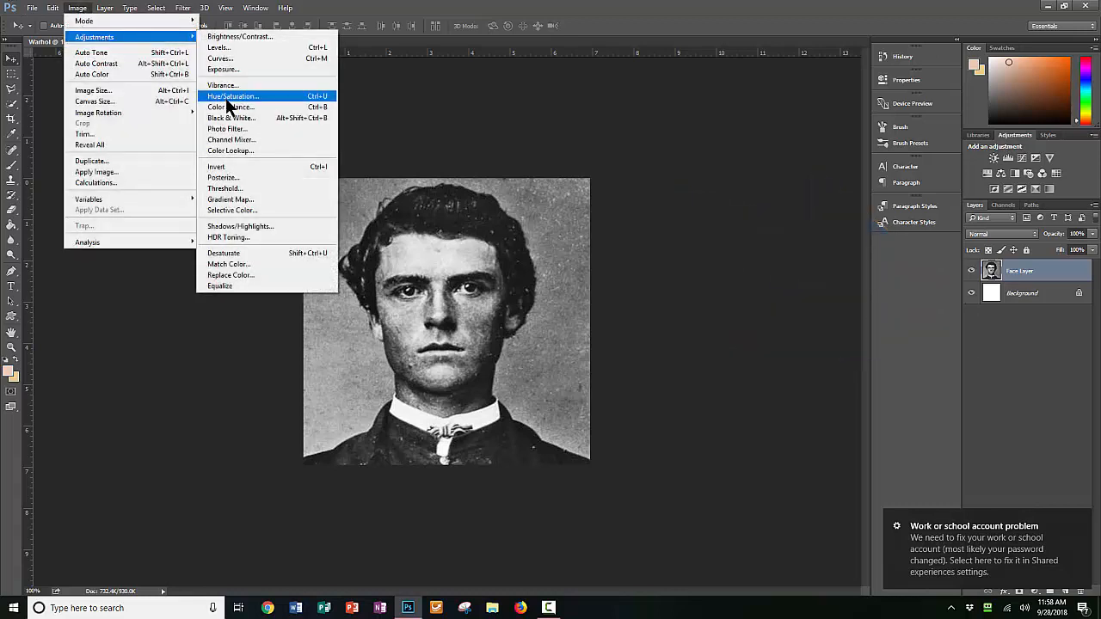
click(238, 189)
drag(583, 161, 762, 107)
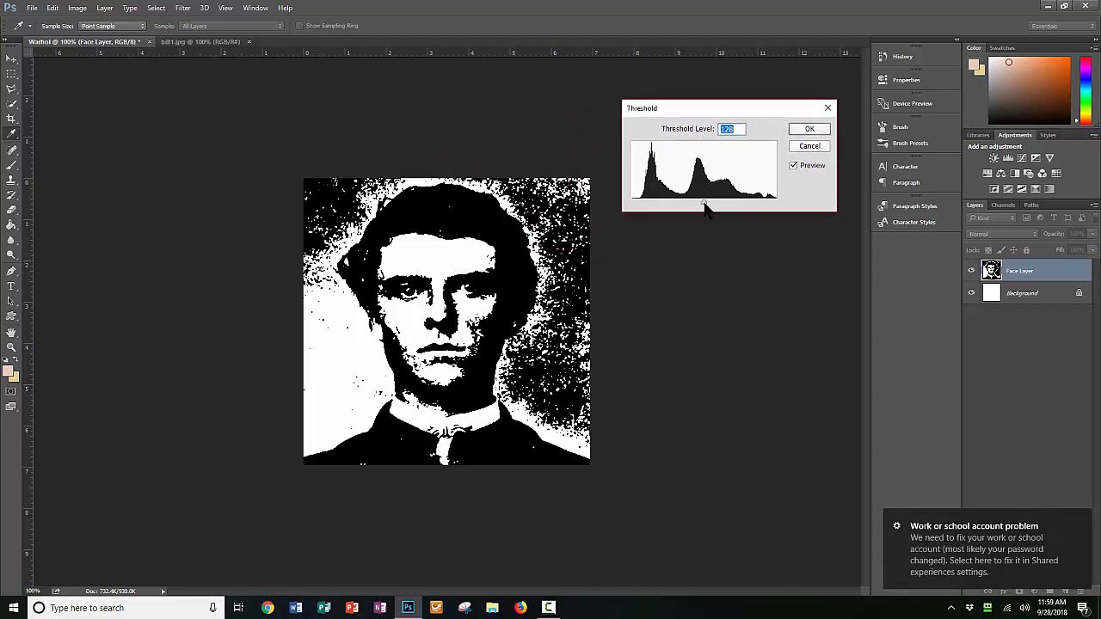
drag(703, 205, 673, 206)
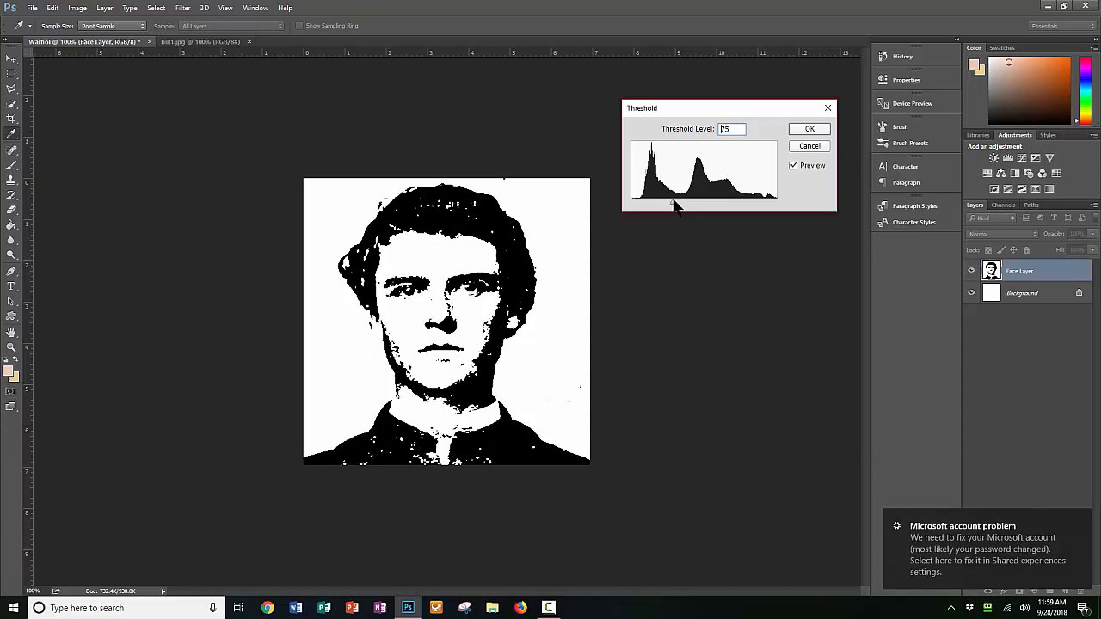
drag(675, 204, 679, 204)
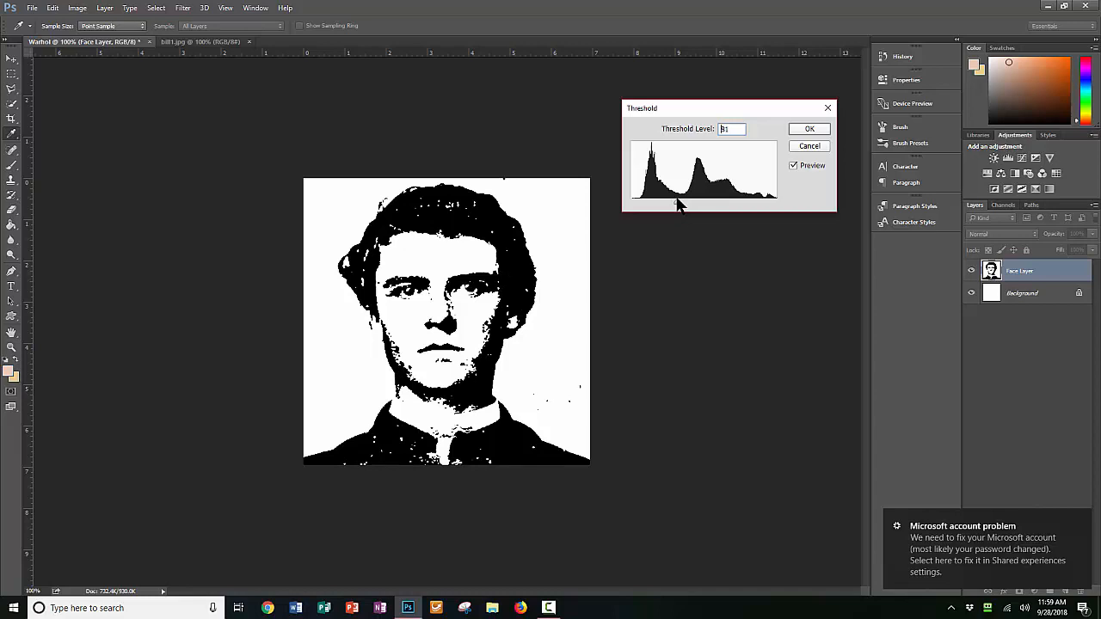
click(804, 130)
key(v)
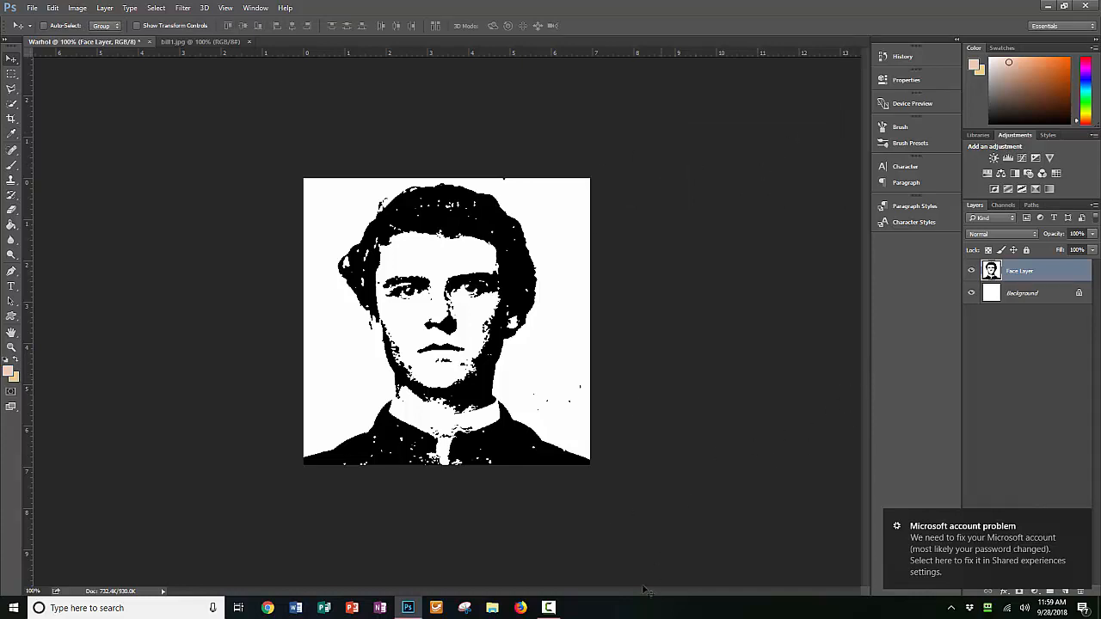
Select the white background on both sides of the head with the Quick Selection tool.
click(13, 105)
click(333, 389)
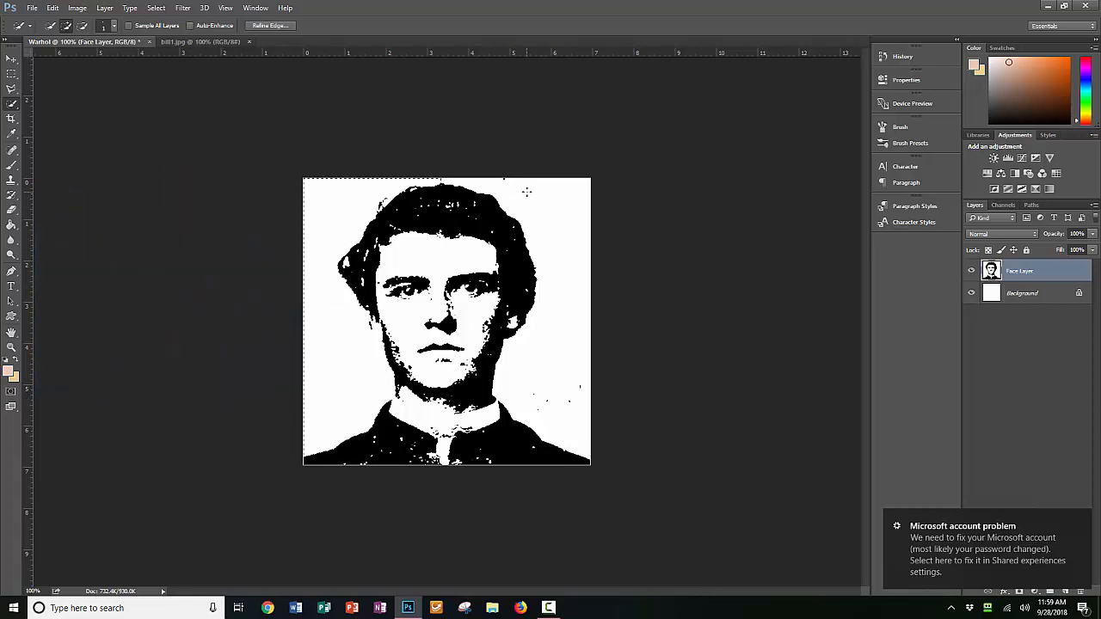
drag(526, 192, 539, 207)
drag(563, 304, 557, 373)
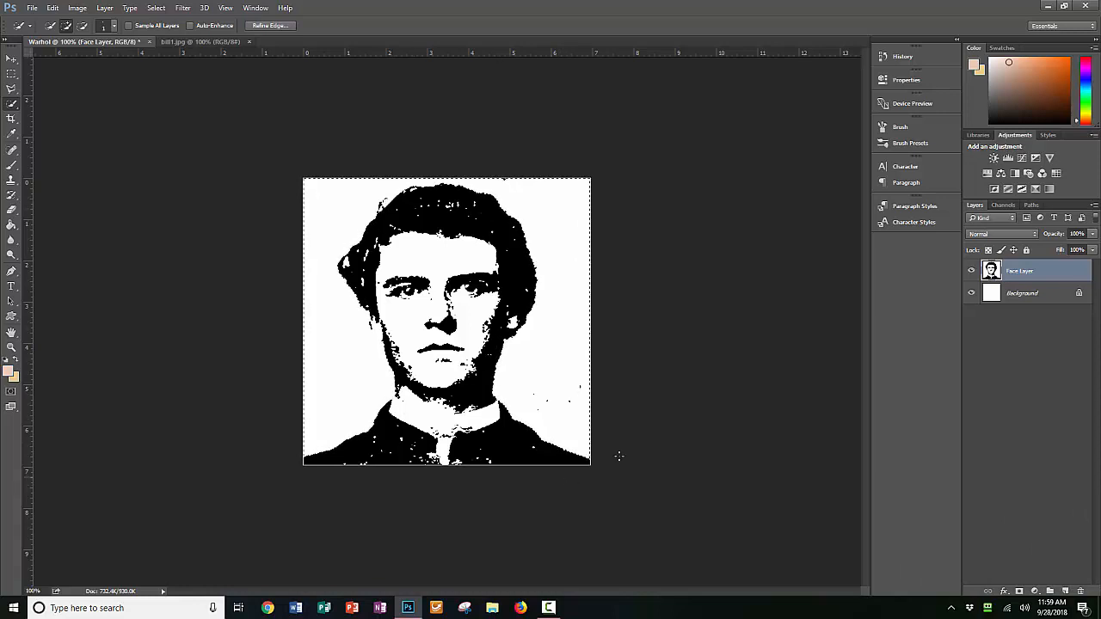
Fill the selected background with light blue 78cdd6 using the Paint Bucket, and deselect it.
click(10, 372)
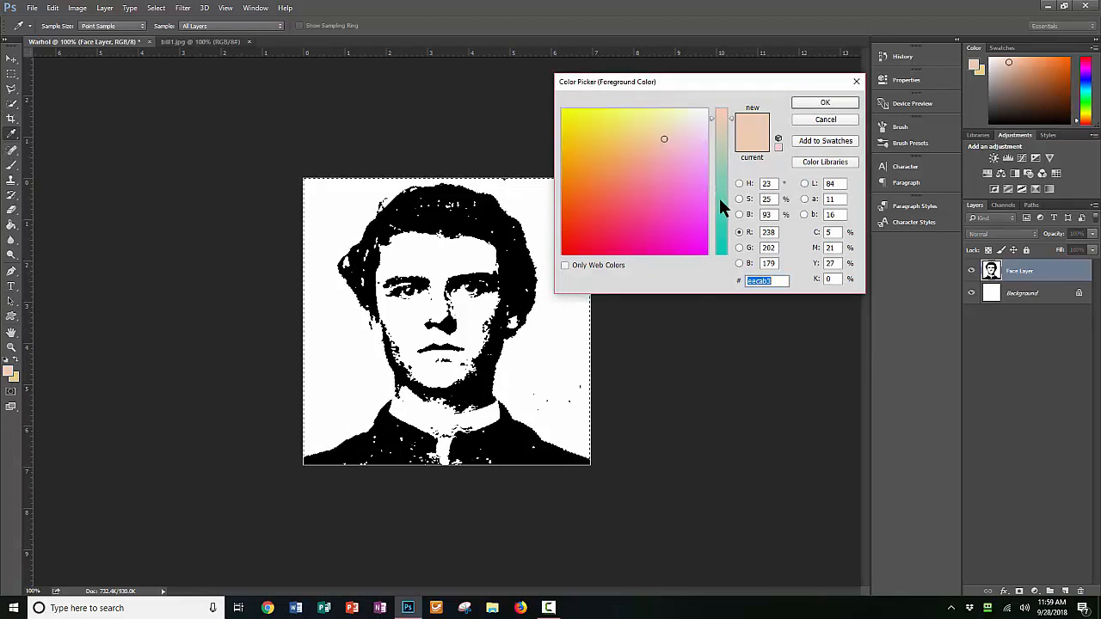
drag(719, 206, 719, 185)
drag(685, 147, 684, 137)
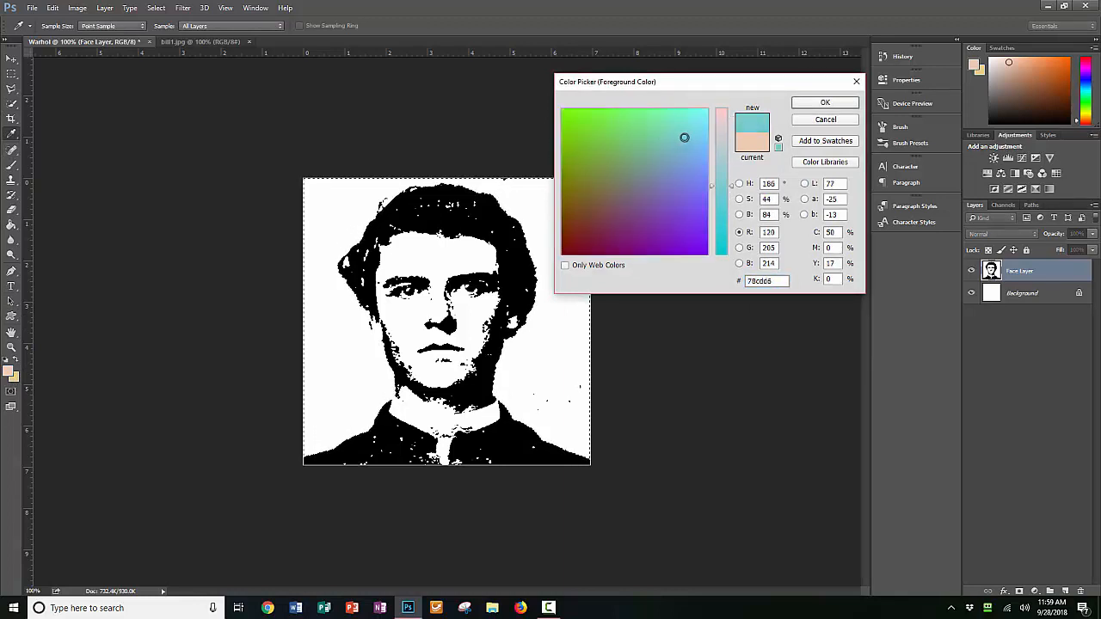
click(800, 97)
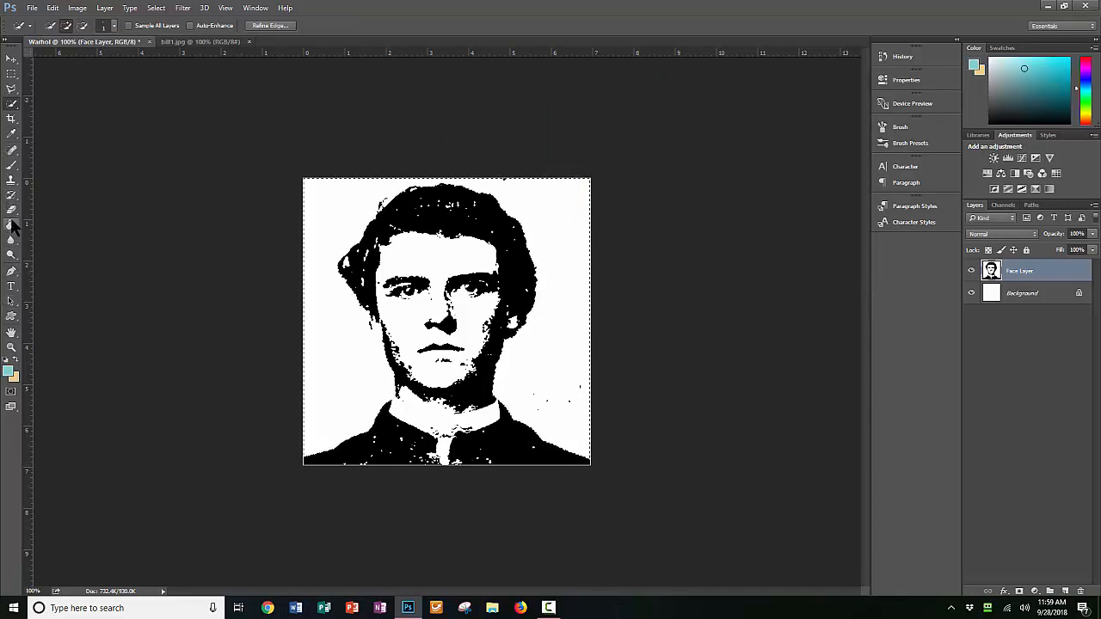
click(11, 224)
click(326, 217)
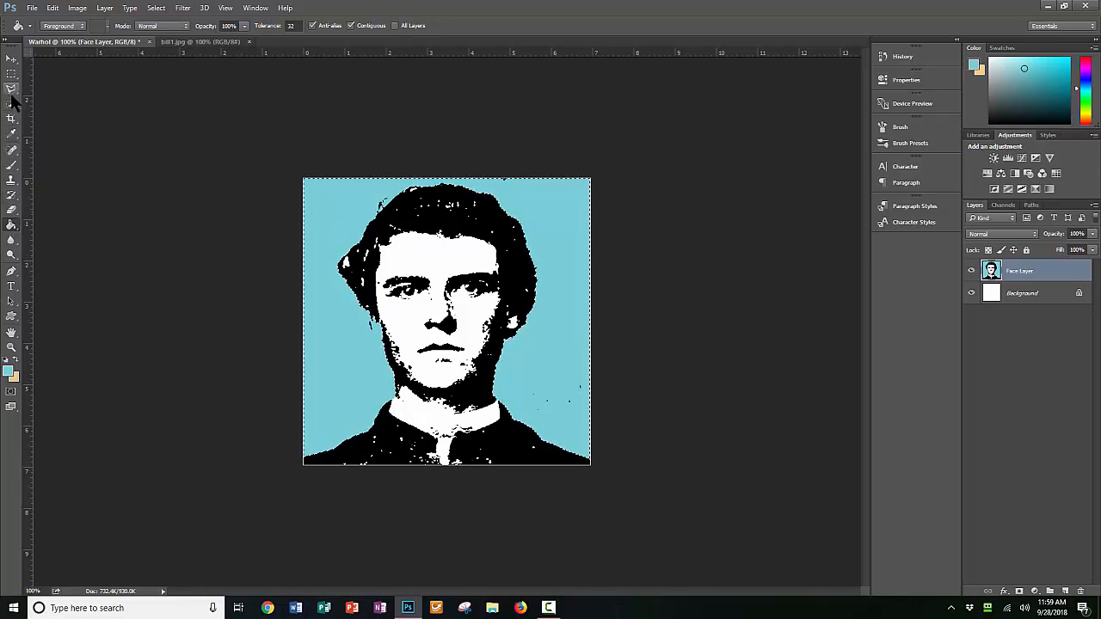
key(ctrl+d)
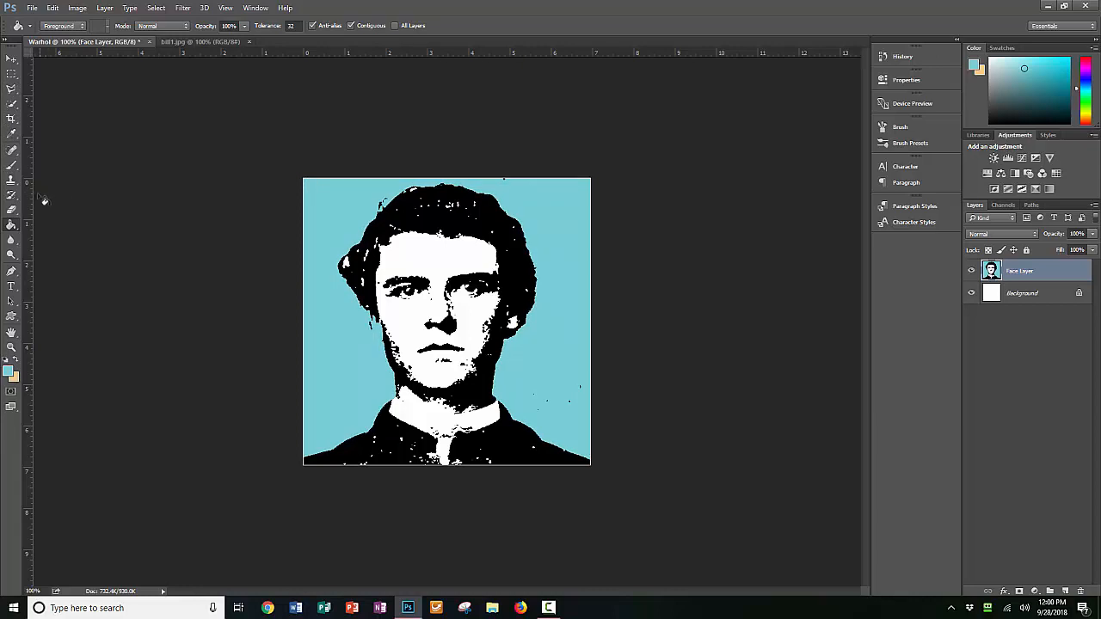
Fill the white face area of the portrait with pale pink f4deda using the Paint Bucket.
click(11, 103)
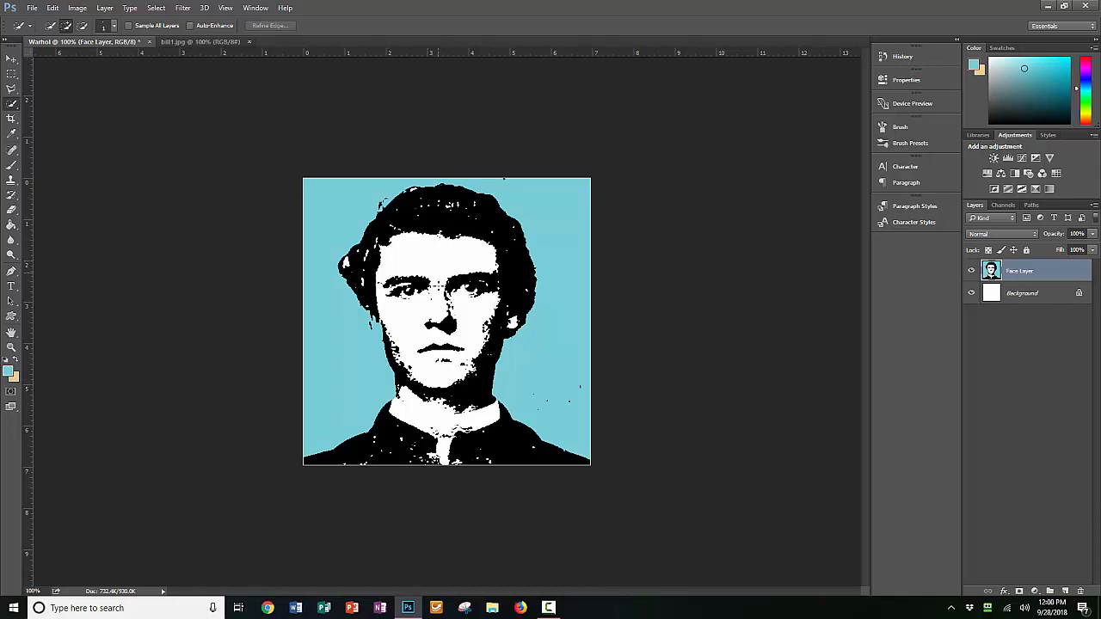
click(440, 326)
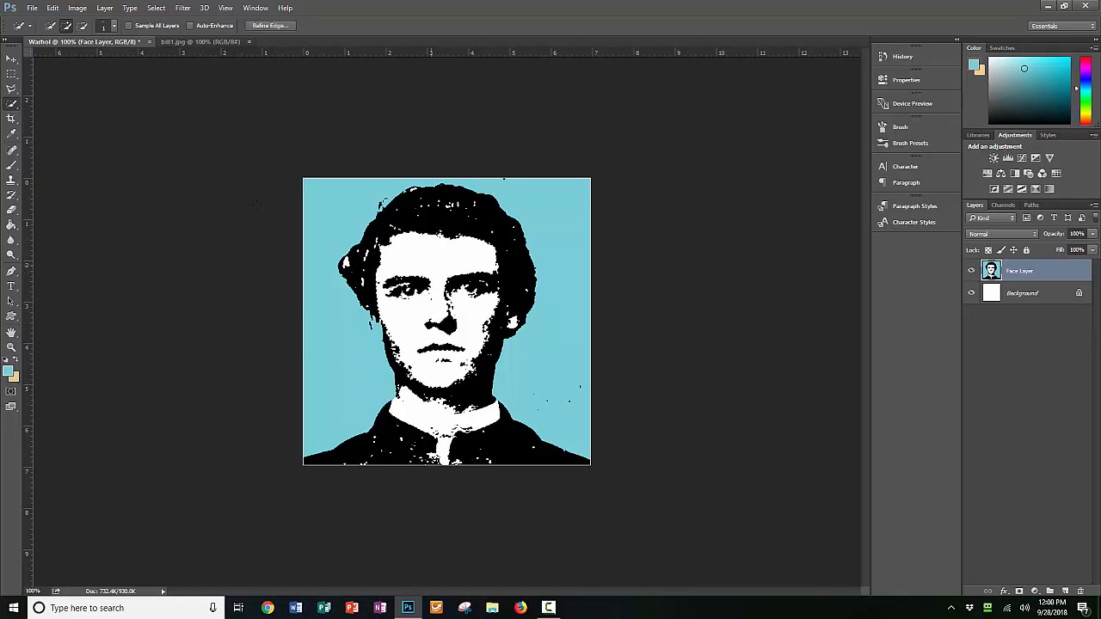
click(7, 373)
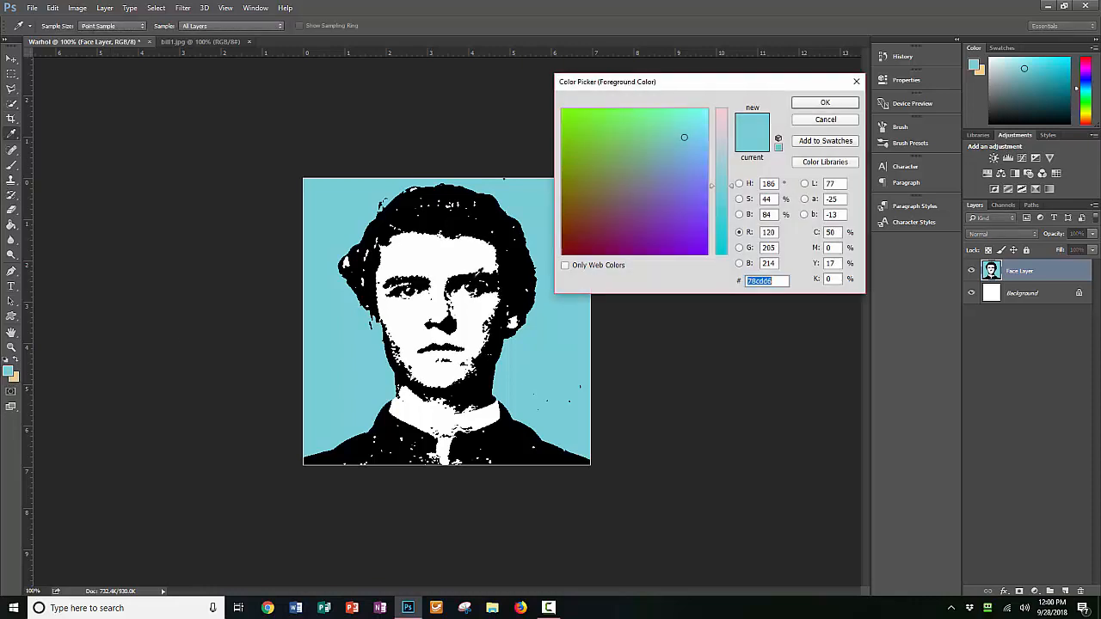
click(721, 131)
mouse_move(721, 127)
mouse_down()
mouse_move(668, 143)
mouse_move(691, 120)
mouse_move(666, 139)
mouse_move(724, 114)
mouse_move(680, 118)
mouse_move(686, 128)
mouse_up()
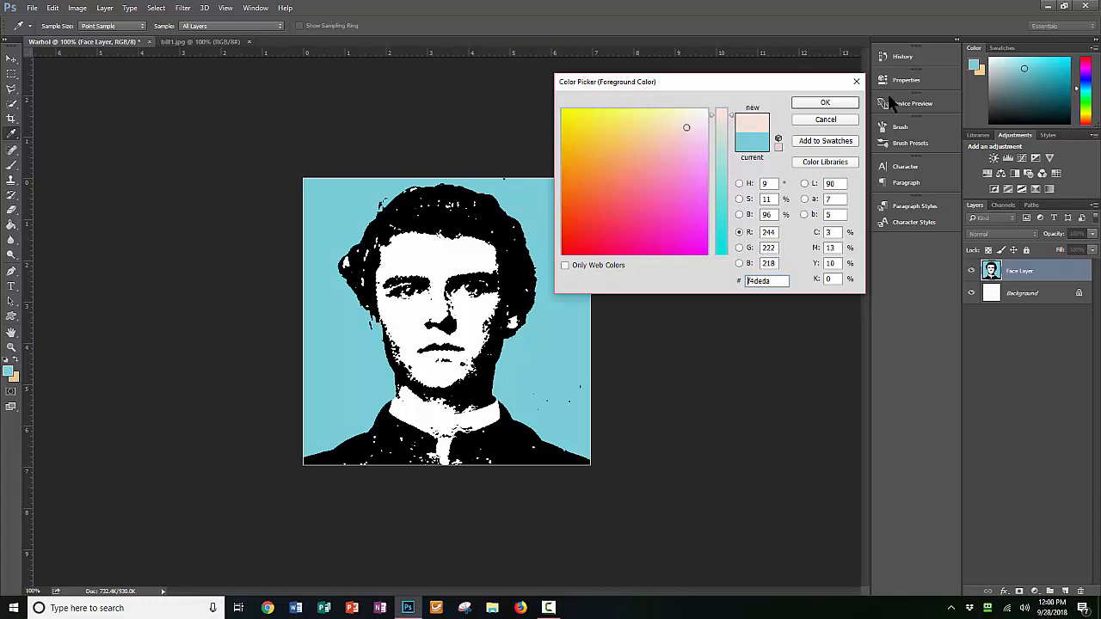
click(835, 104)
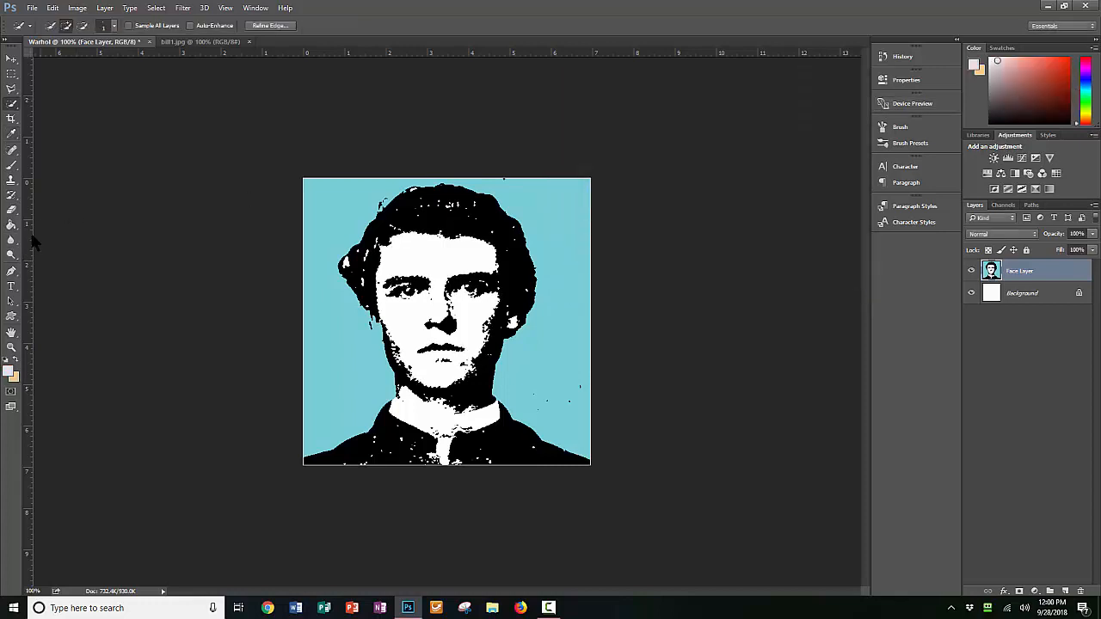
click(11, 226)
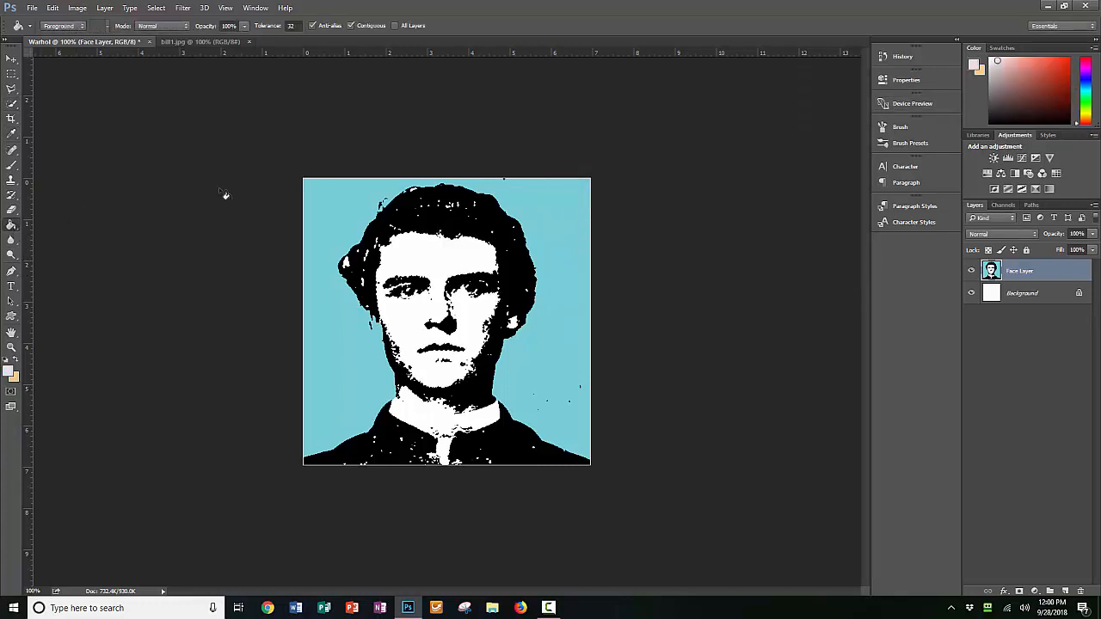
click(414, 265)
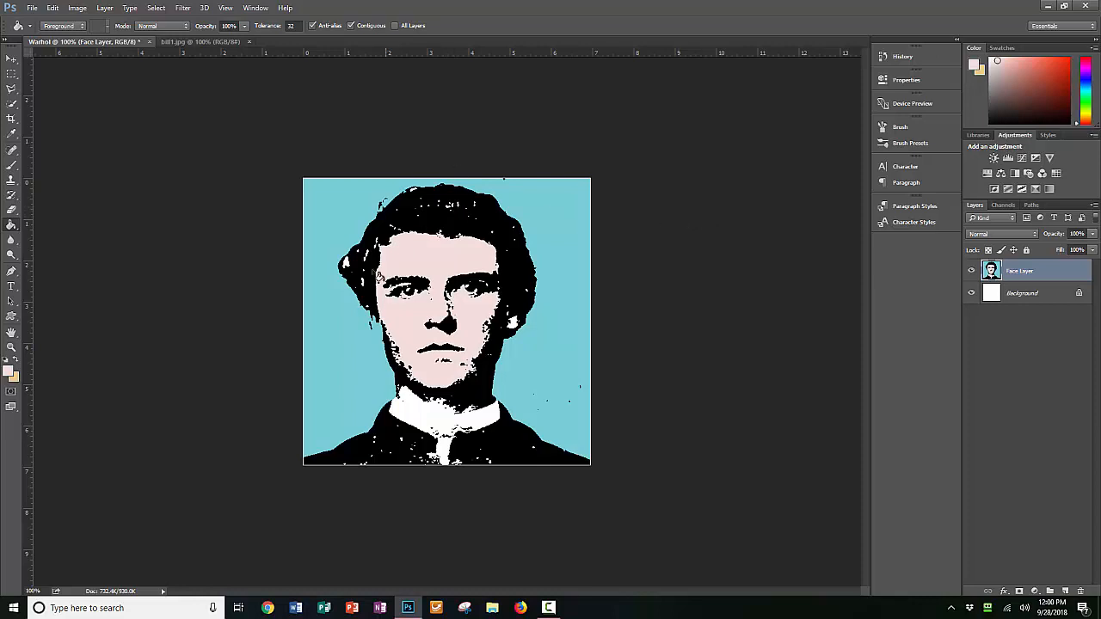
key(ctrl+plus)
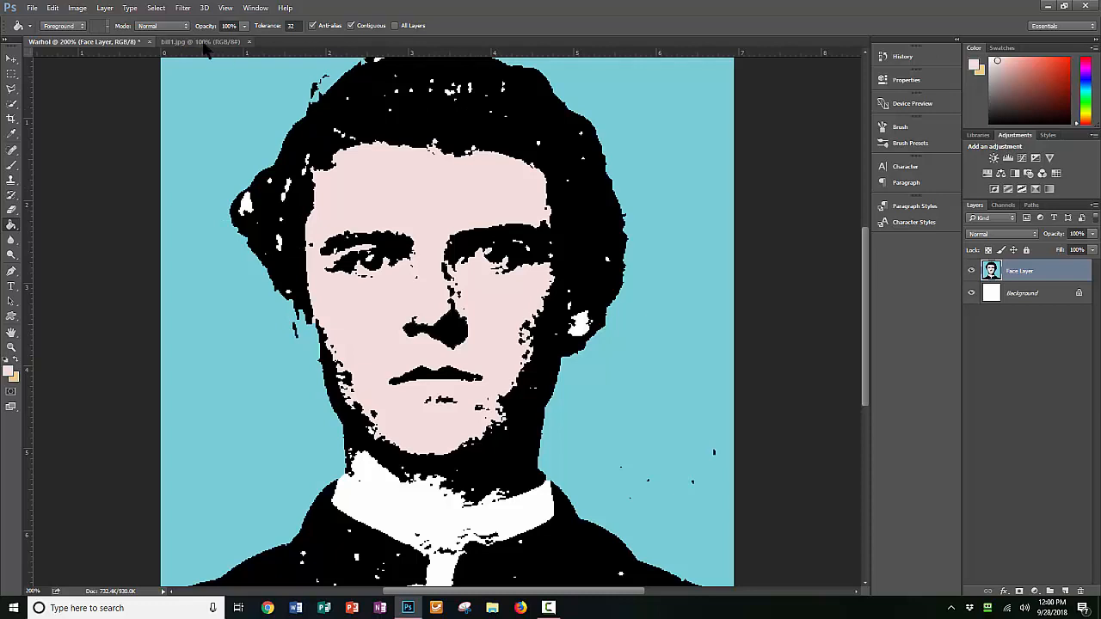
Save the document as Buffalo Warhol Original in Photoshop format in the Carson folder on the Desktop, with maximized compatibility.
click(38, 10)
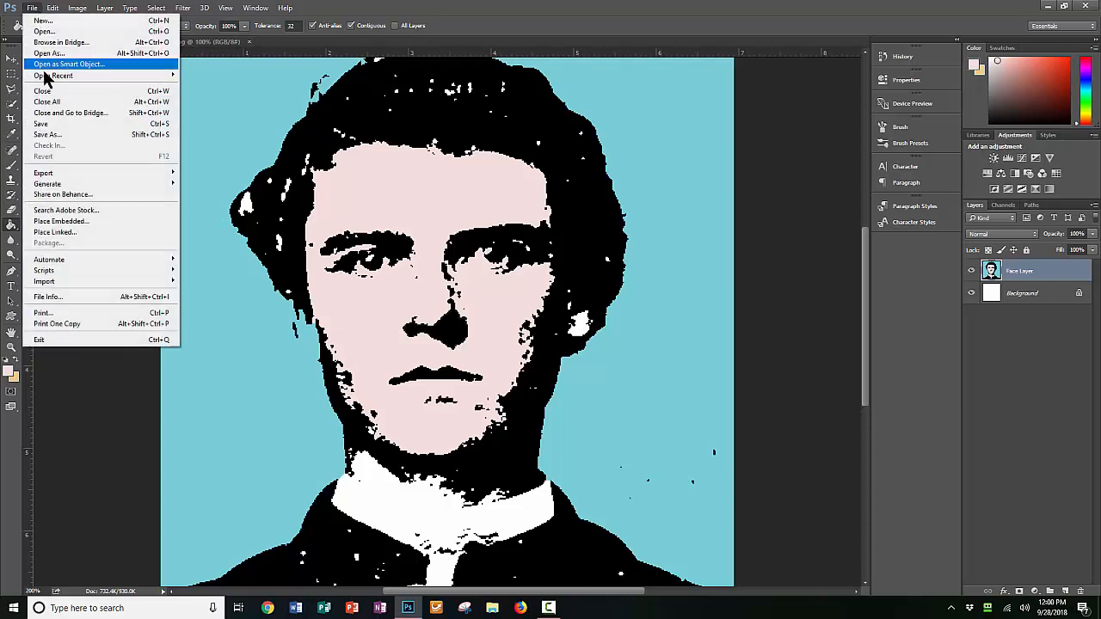
click(40, 135)
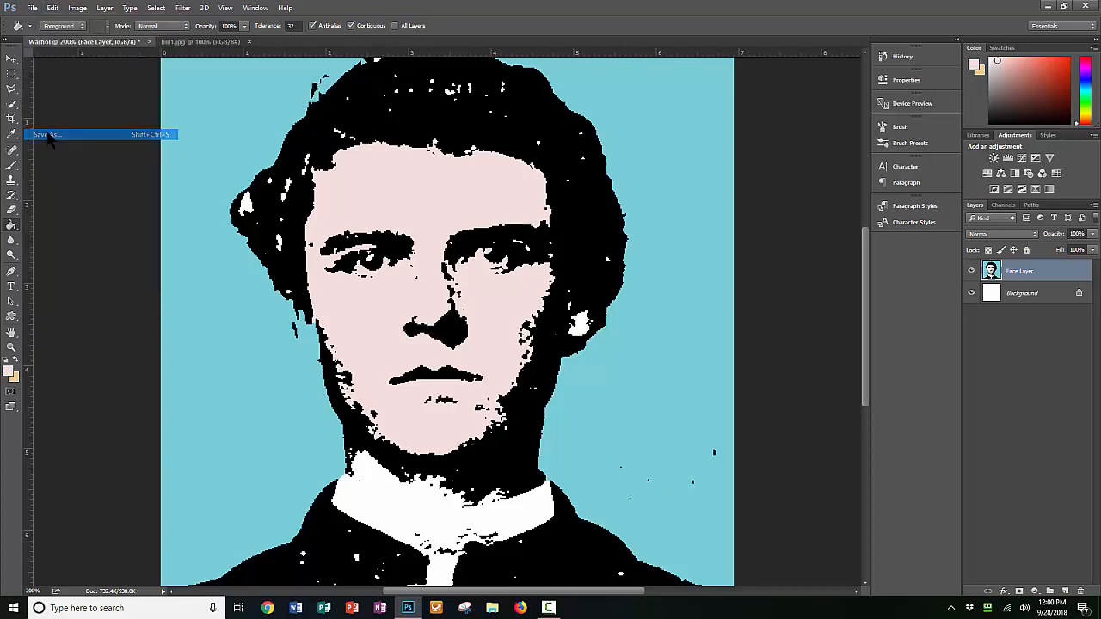
click(46, 89)
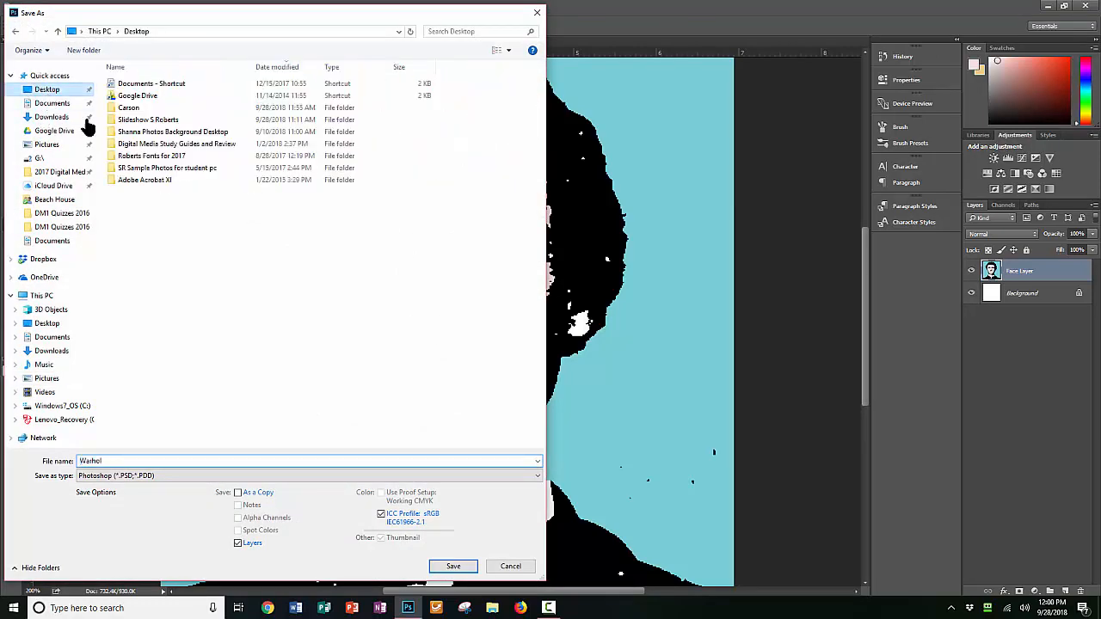
double_click(143, 109)
double_click(132, 460)
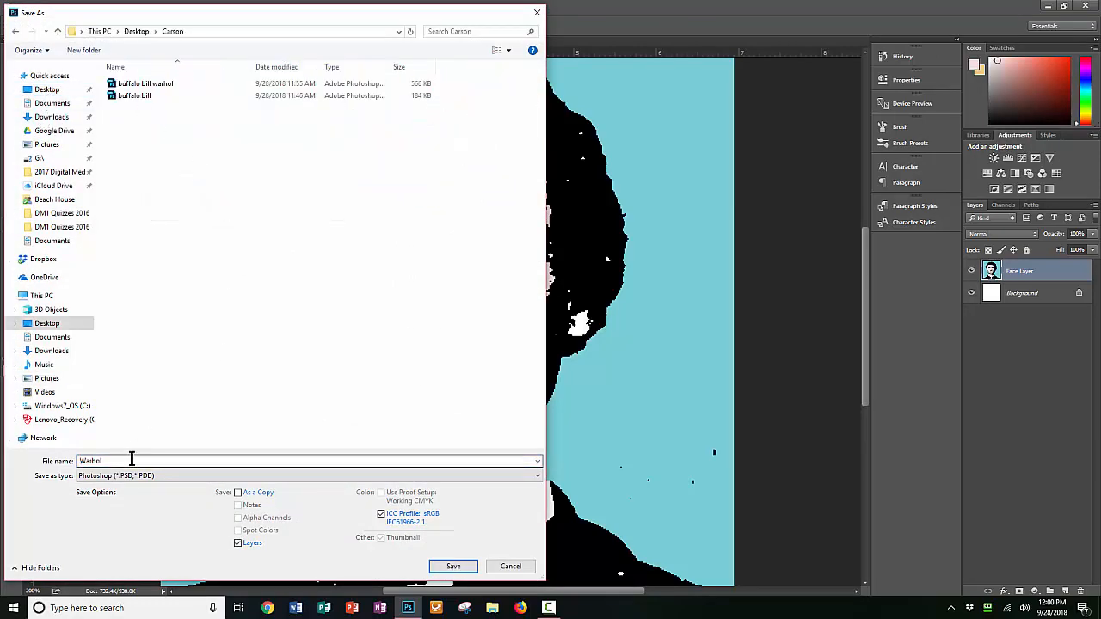
key(BackSpace)
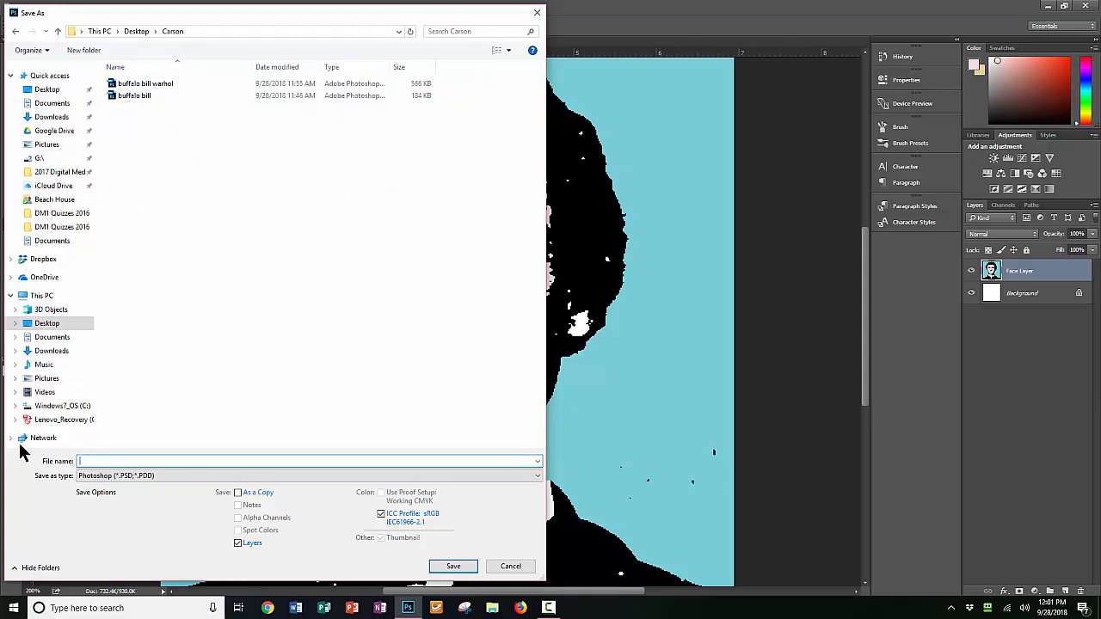
text(B)
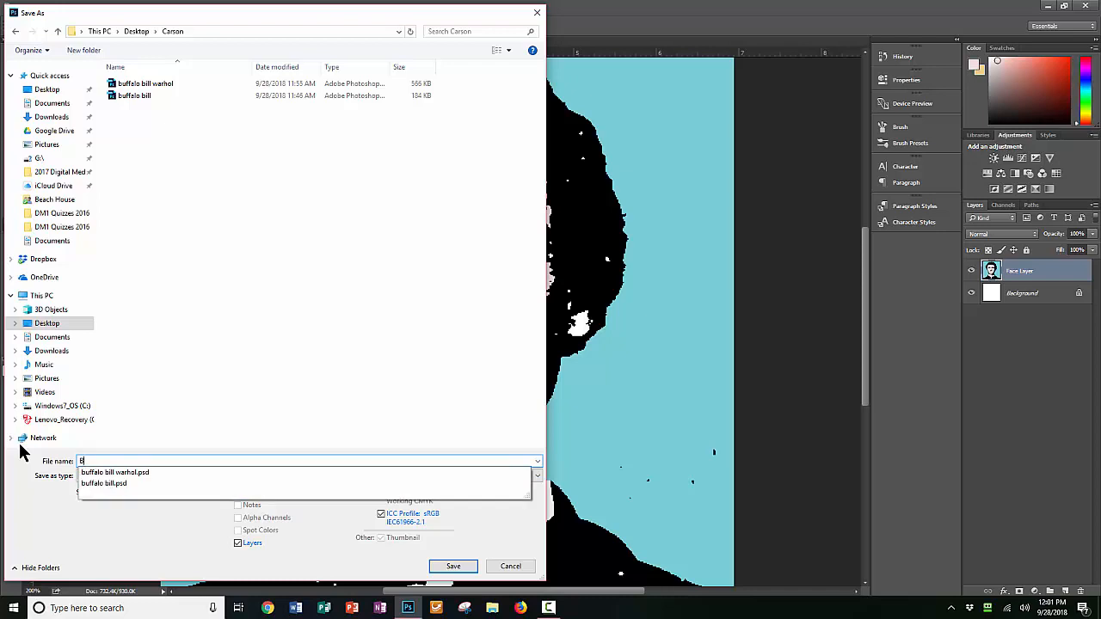
text(uffalo Warhol Original)
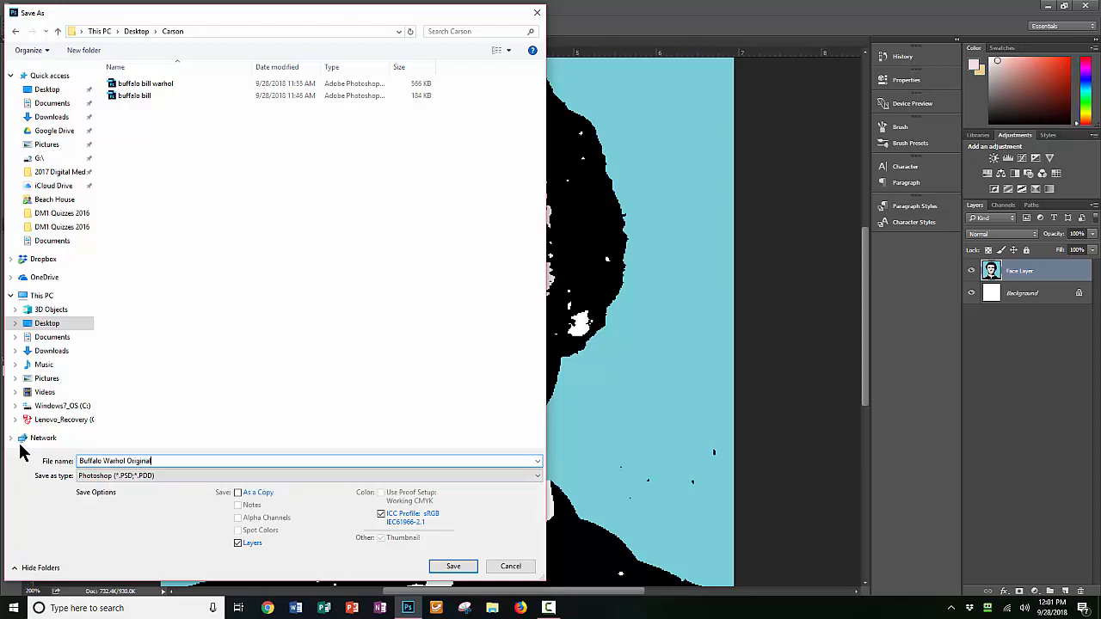
key(Return)
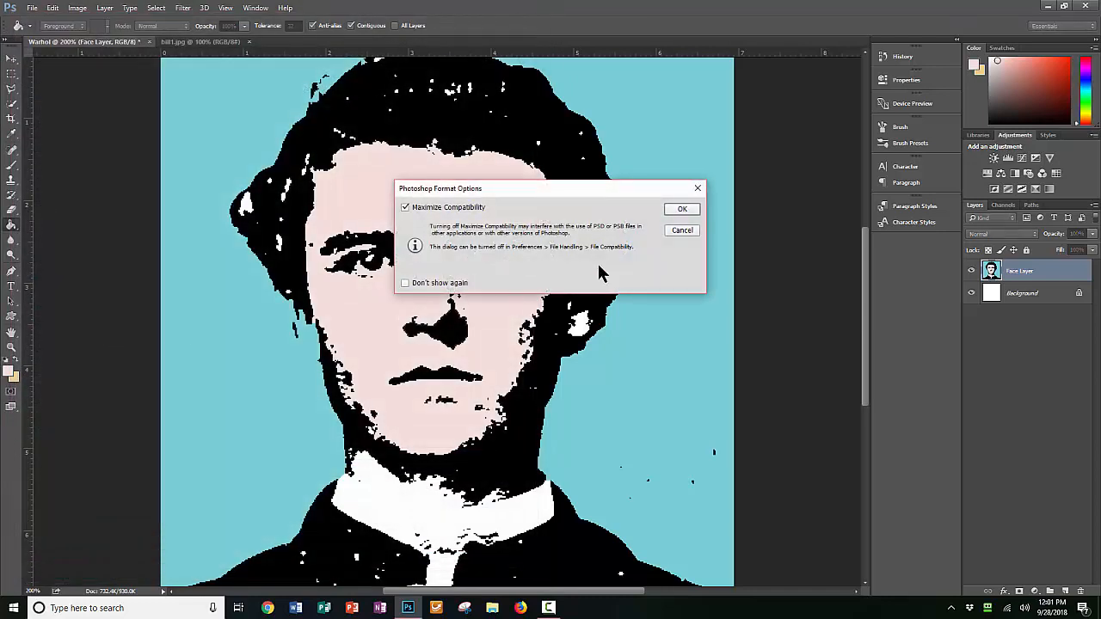
click(672, 211)
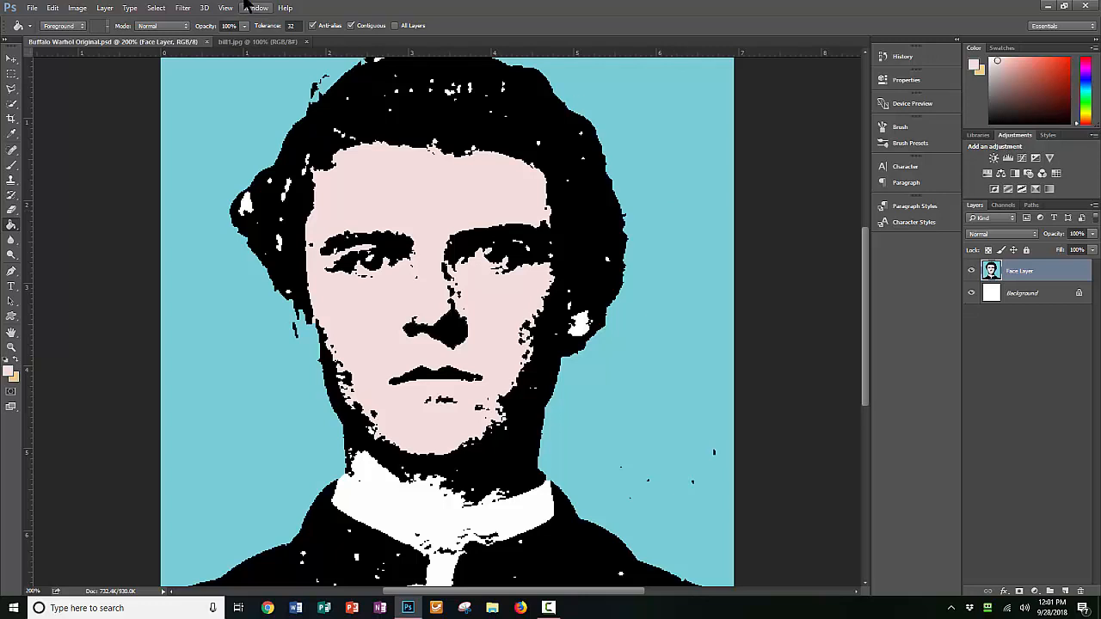
Create a new document named Buffalo Warhol Collage, 1000 x 1000 pixels at 72 pixels/inch with a white background.
click(33, 8)
click(39, 26)
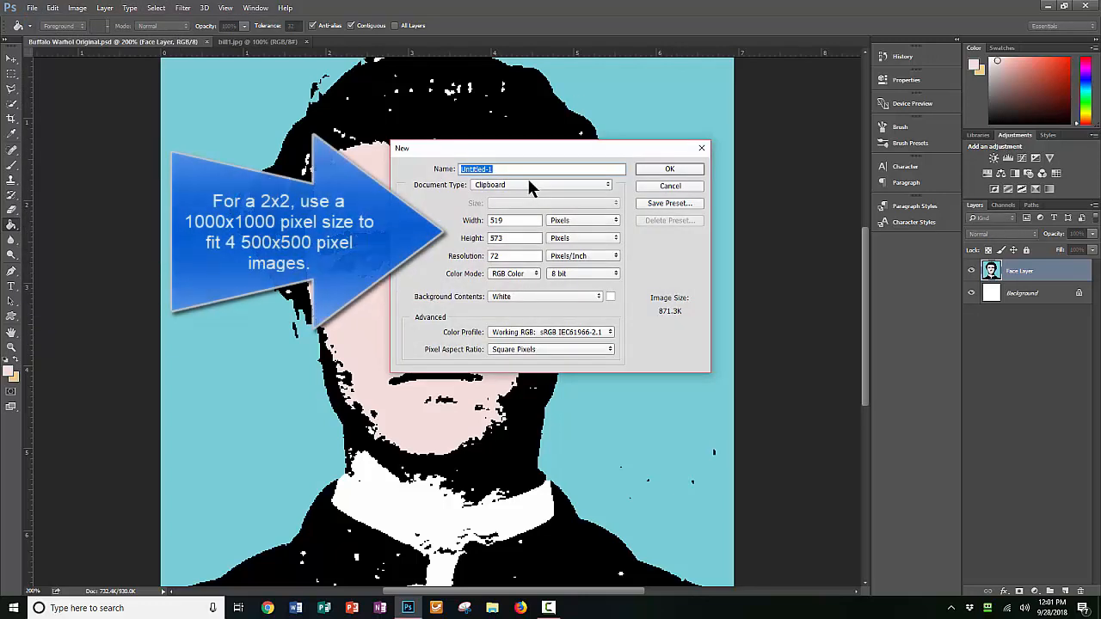
key(BackSpace)
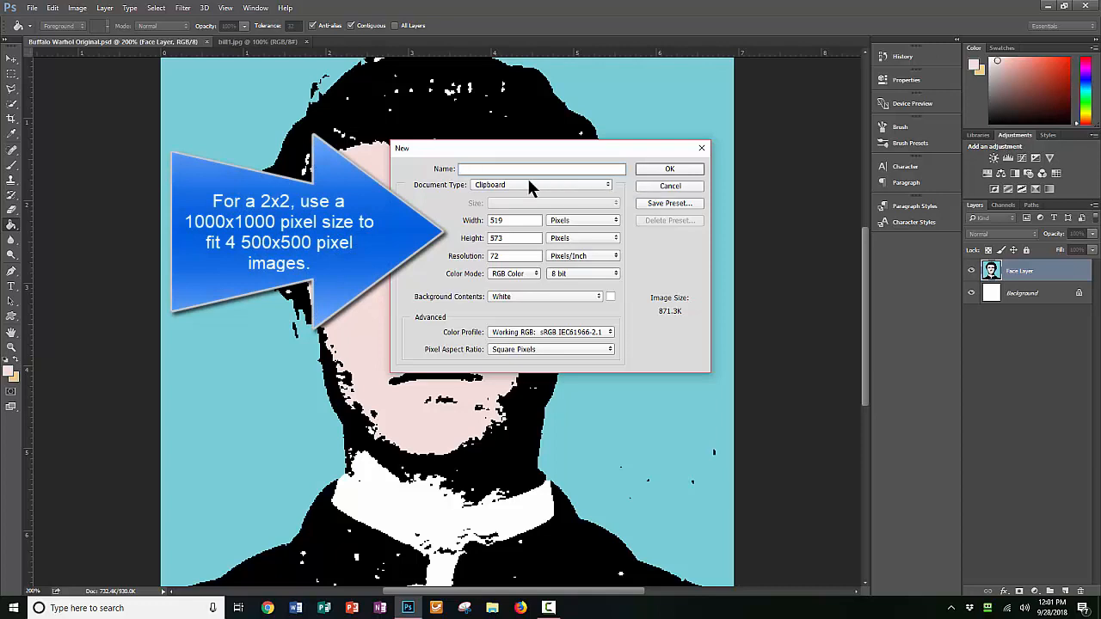
text(Buffalo Warhol Collage)
double_click(516, 221)
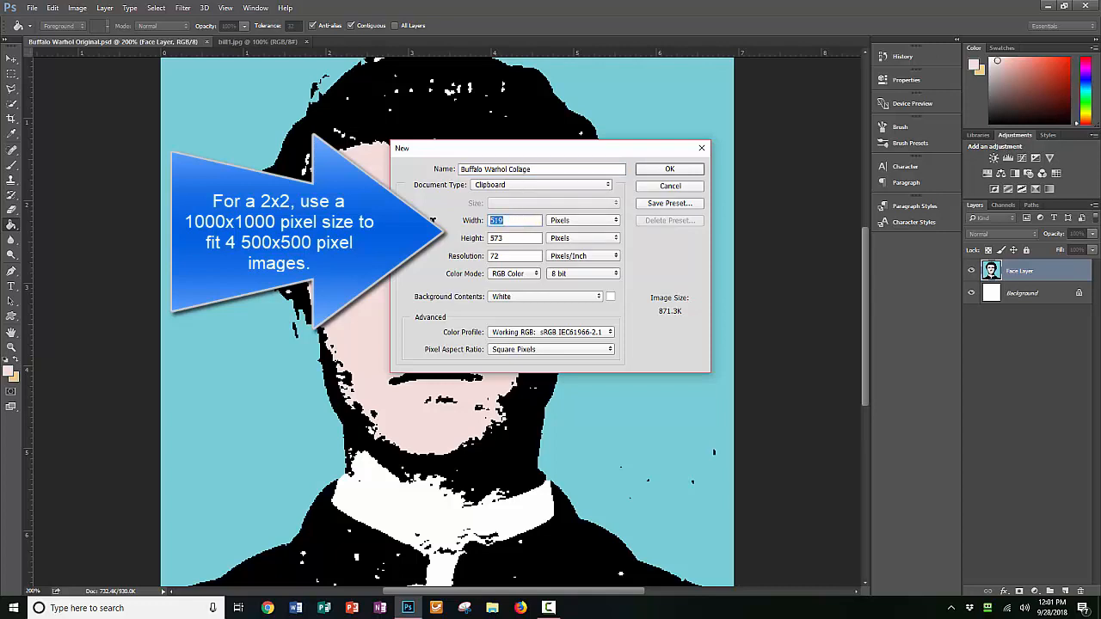
text(1000)
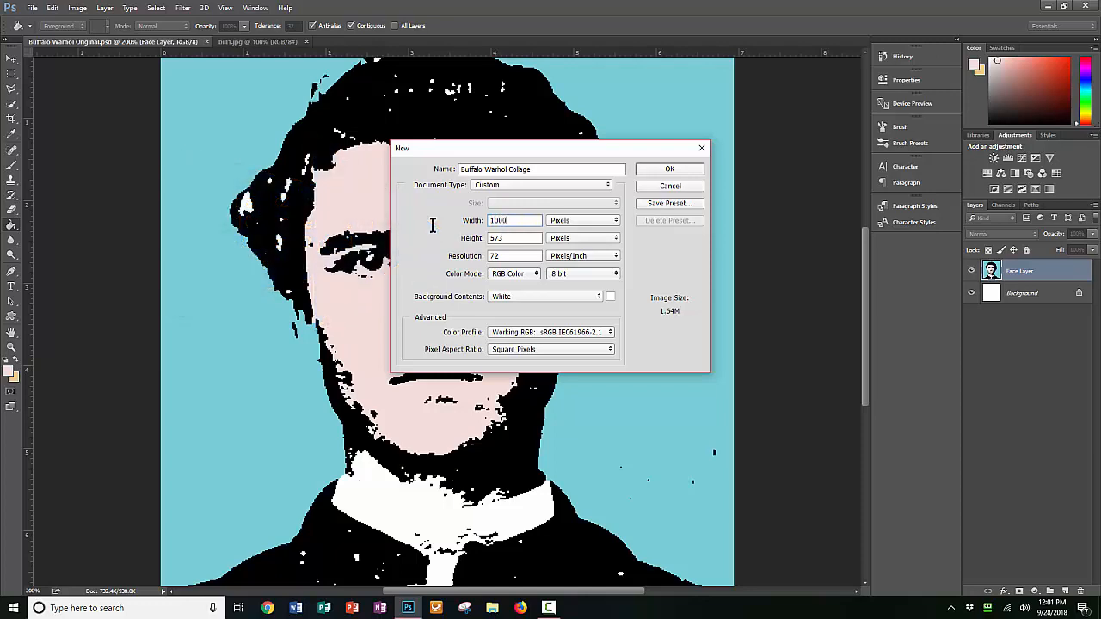
key(Tab)
text(1000)
click(654, 169)
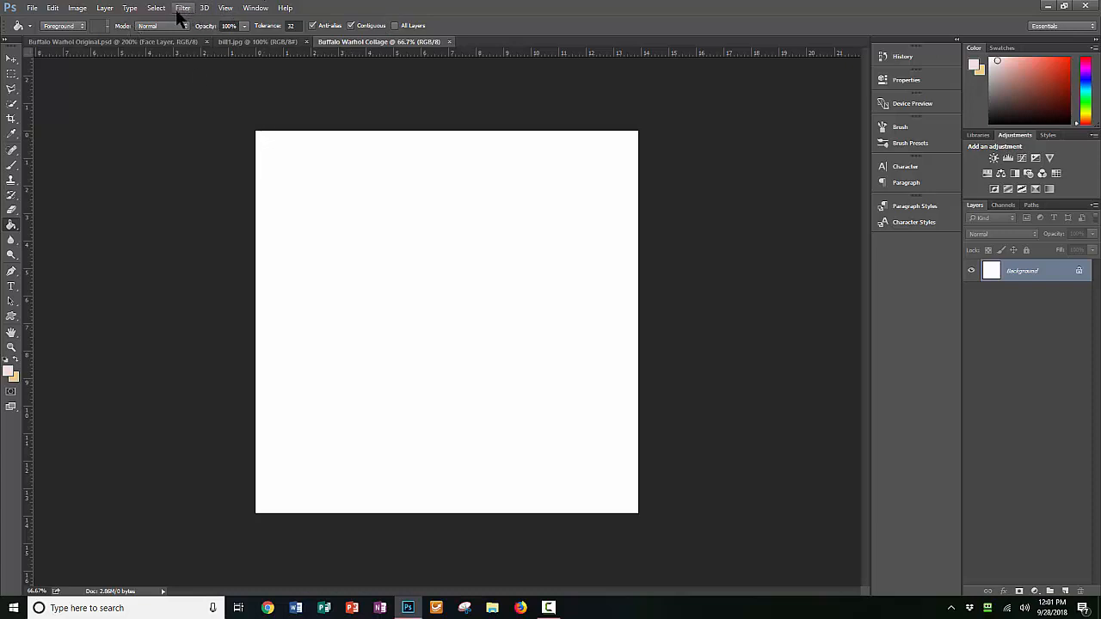
Add a horizontal guide and a vertical guide to the collage document, both at position 0 in.
click(226, 8)
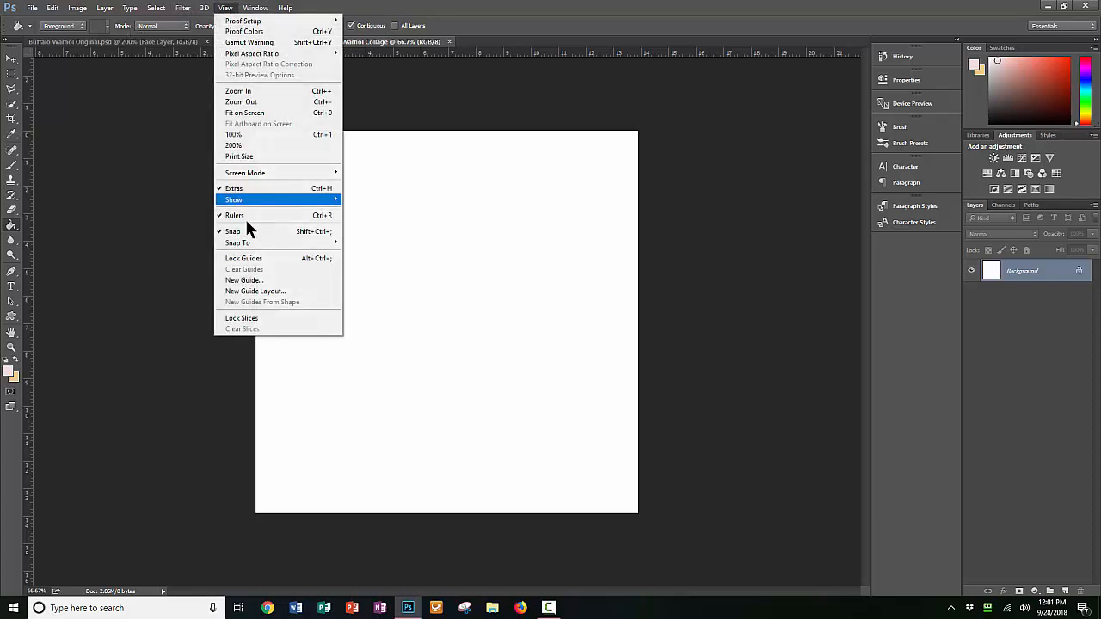
click(248, 282)
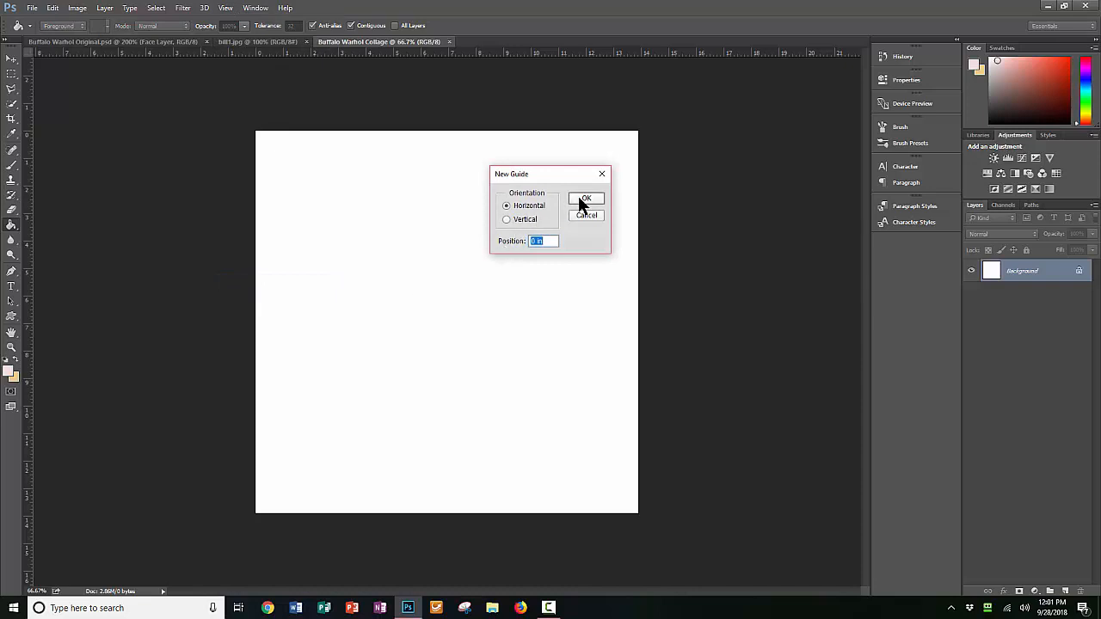
click(583, 199)
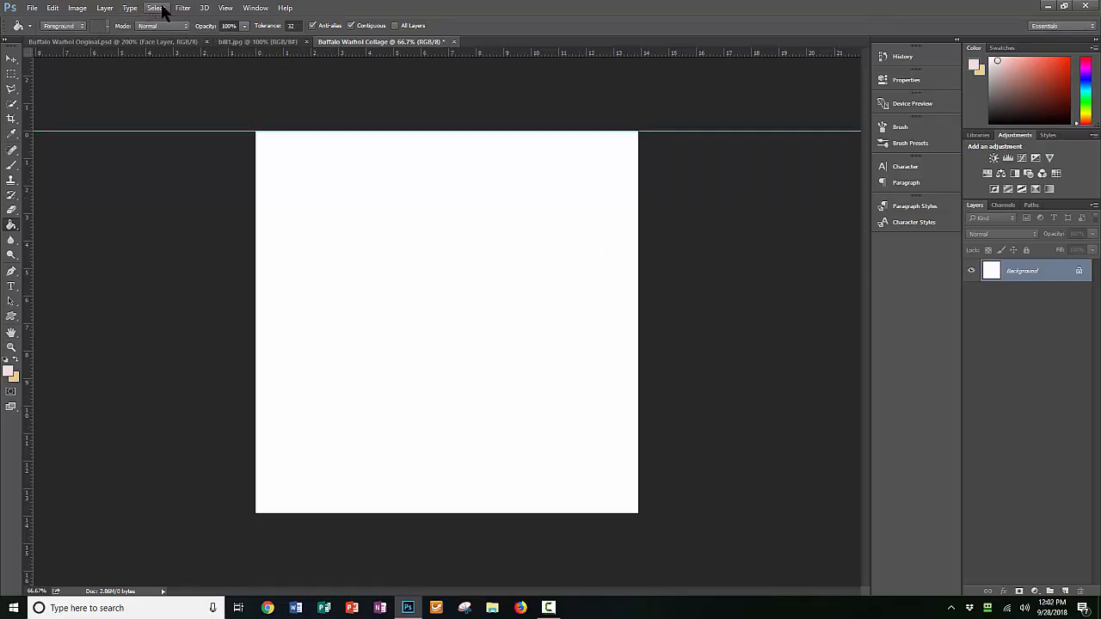
click(226, 9)
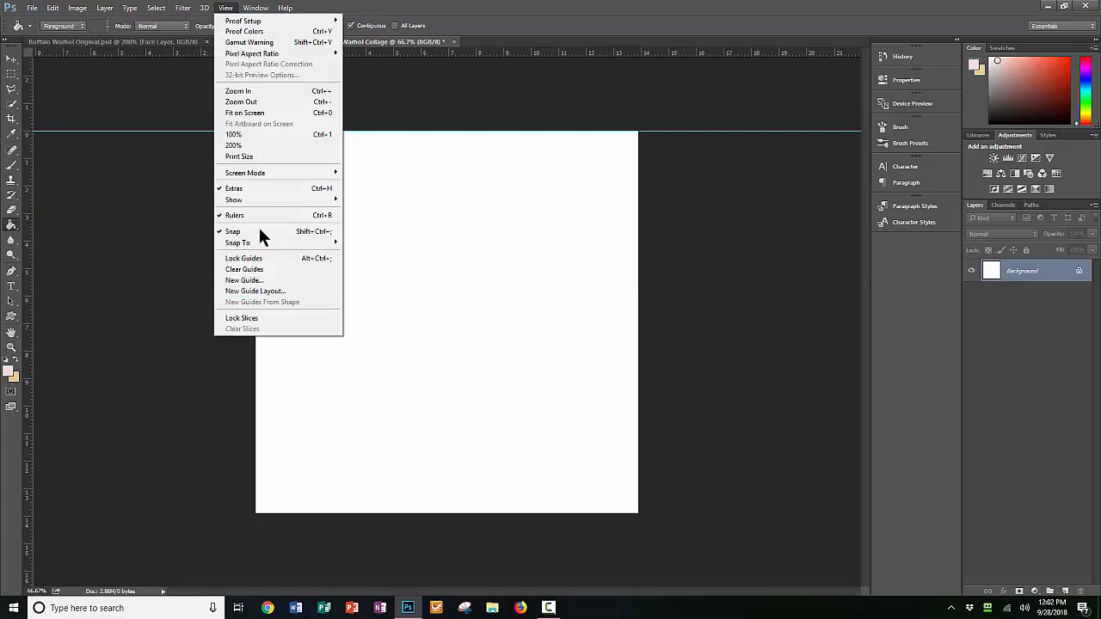
click(253, 281)
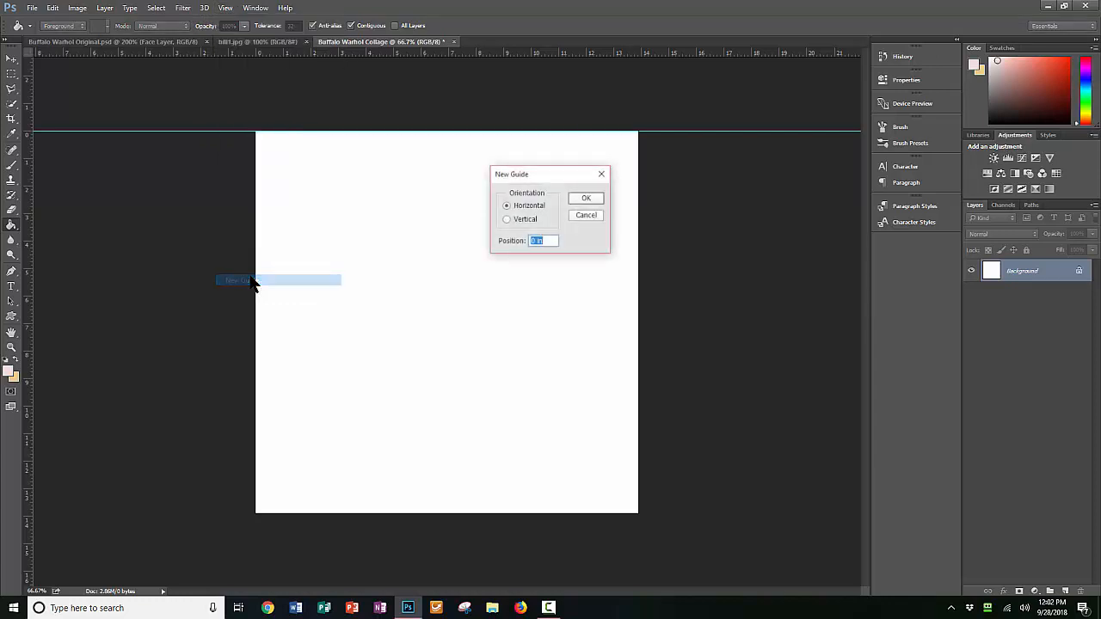
click(587, 198)
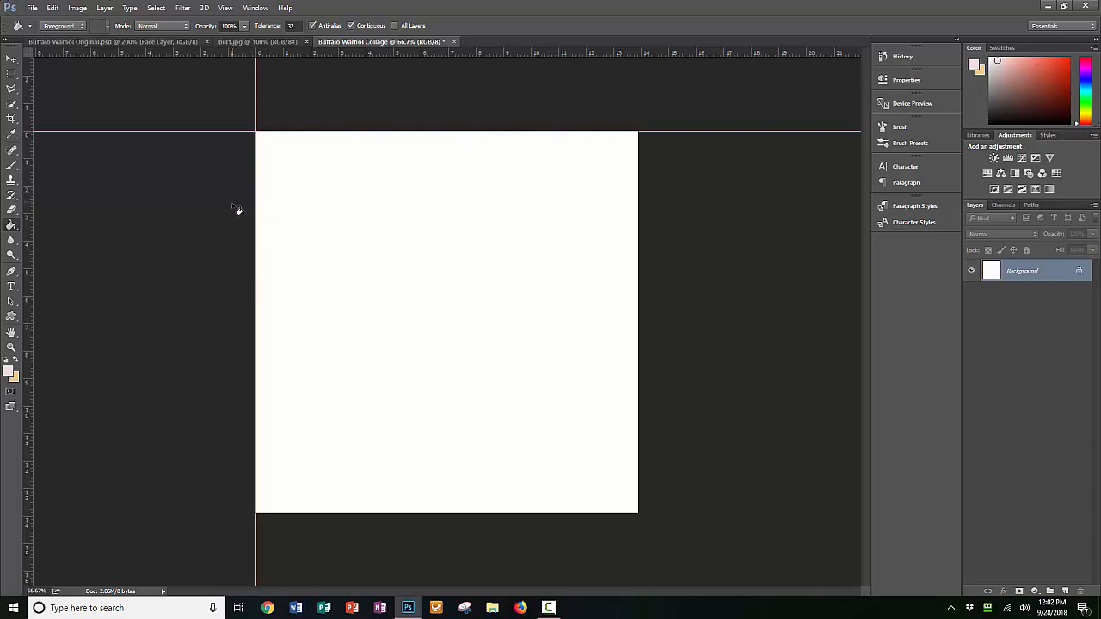
Copy the entire coloured portrait from Buffalo Warhol Original and paste it into Buffalo Warhol Collage.
click(34, 9)
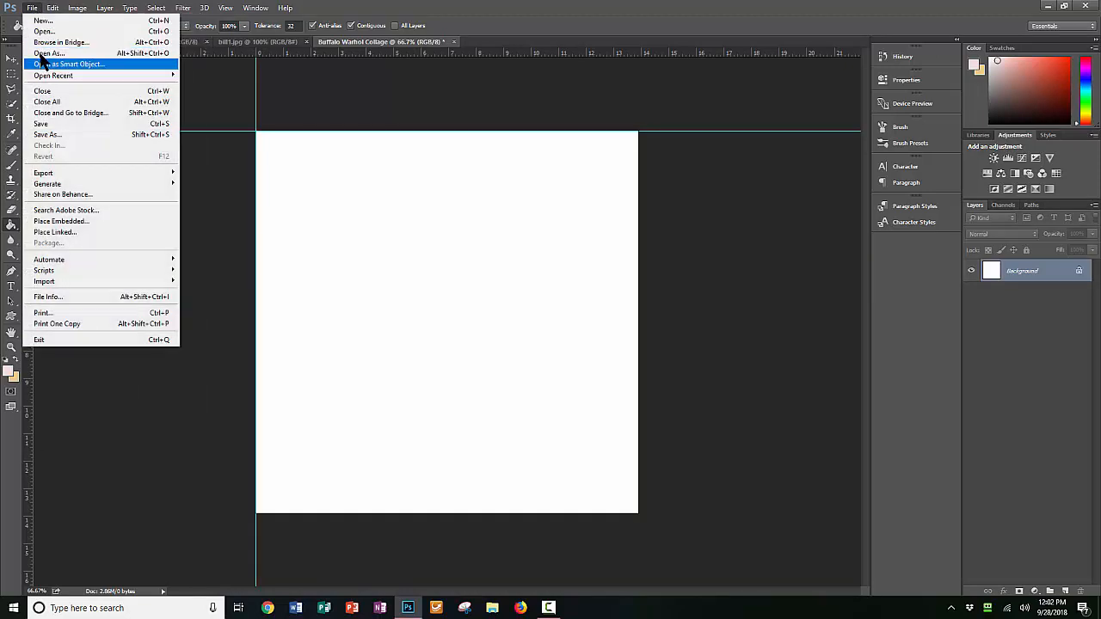
click(235, 36)
click(142, 42)
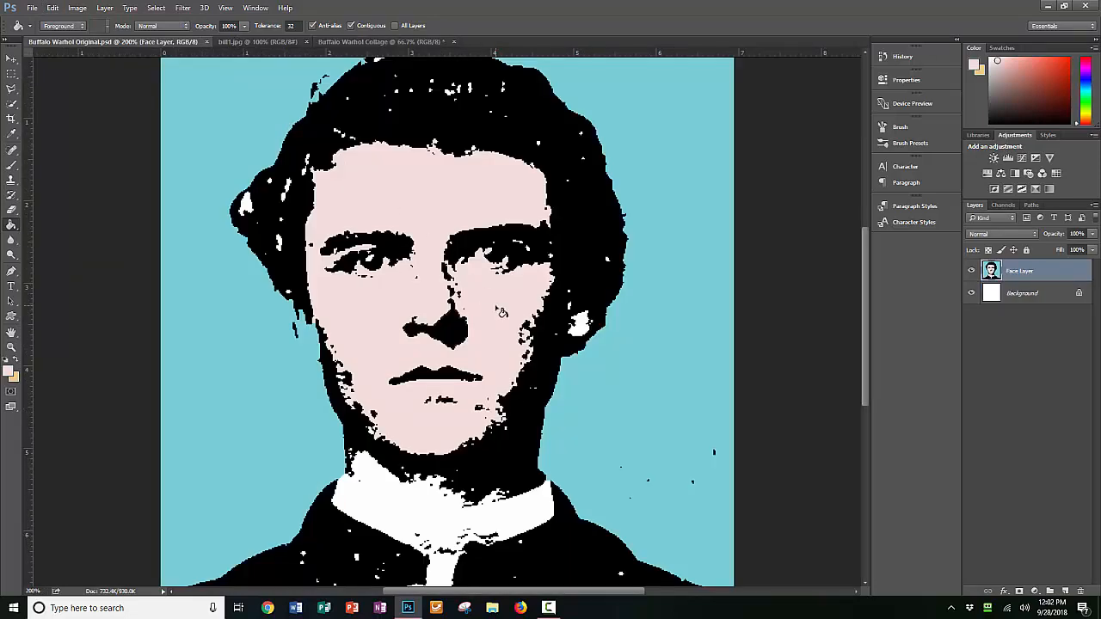
key(ctrl+minus)
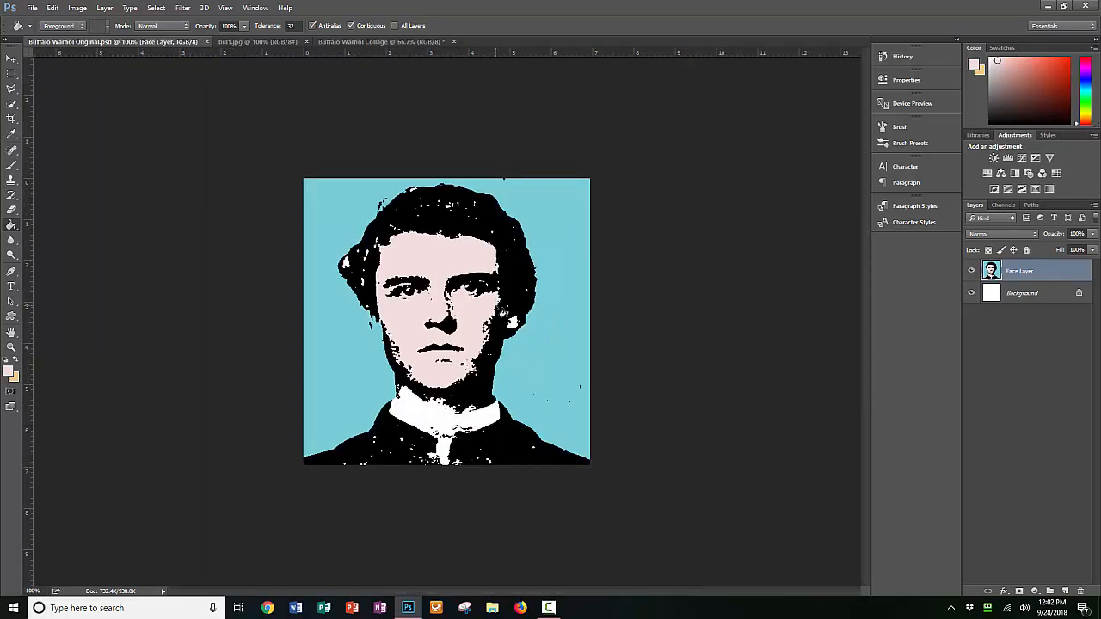
key(ctrl+a)
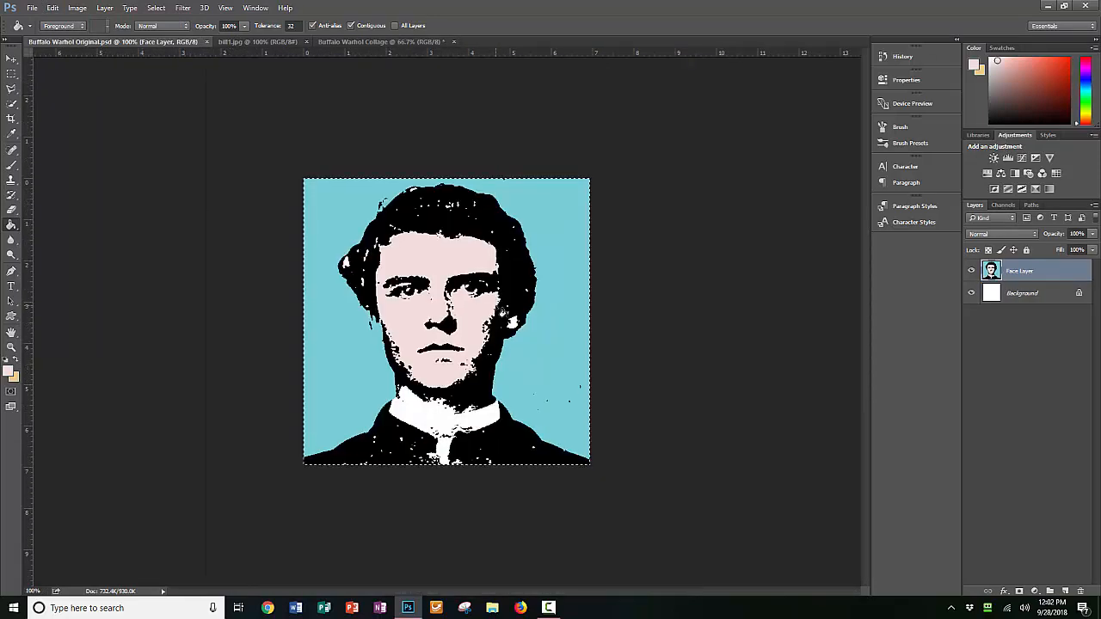
click(352, 41)
key(ctrl+v)
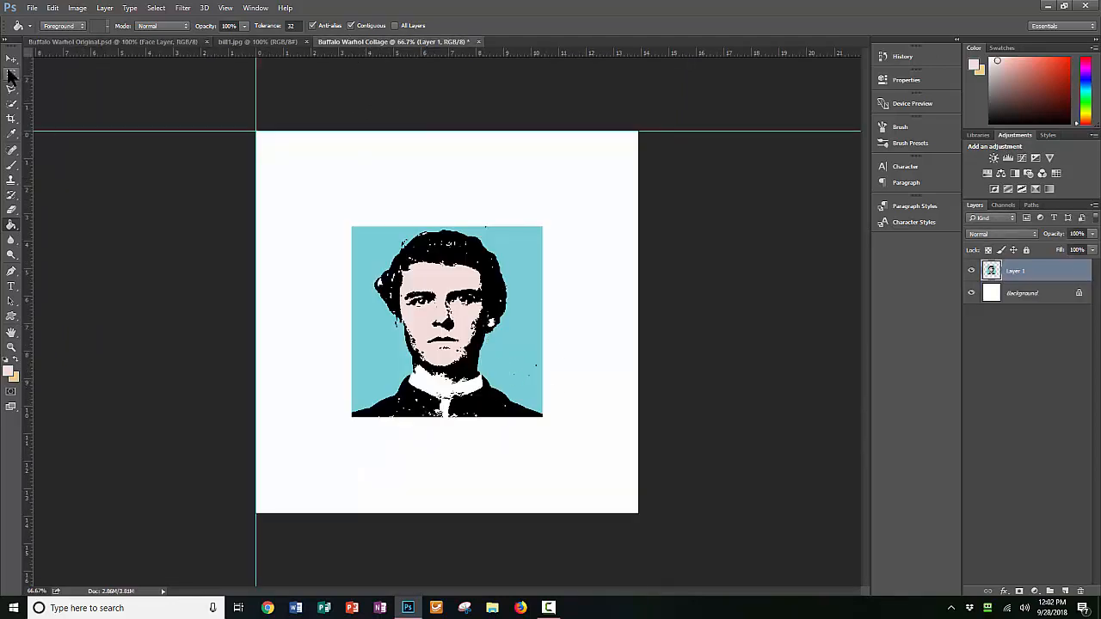
Activate the Move tool and rename the pasted portrait layer as Face Layer.
click(11, 58)
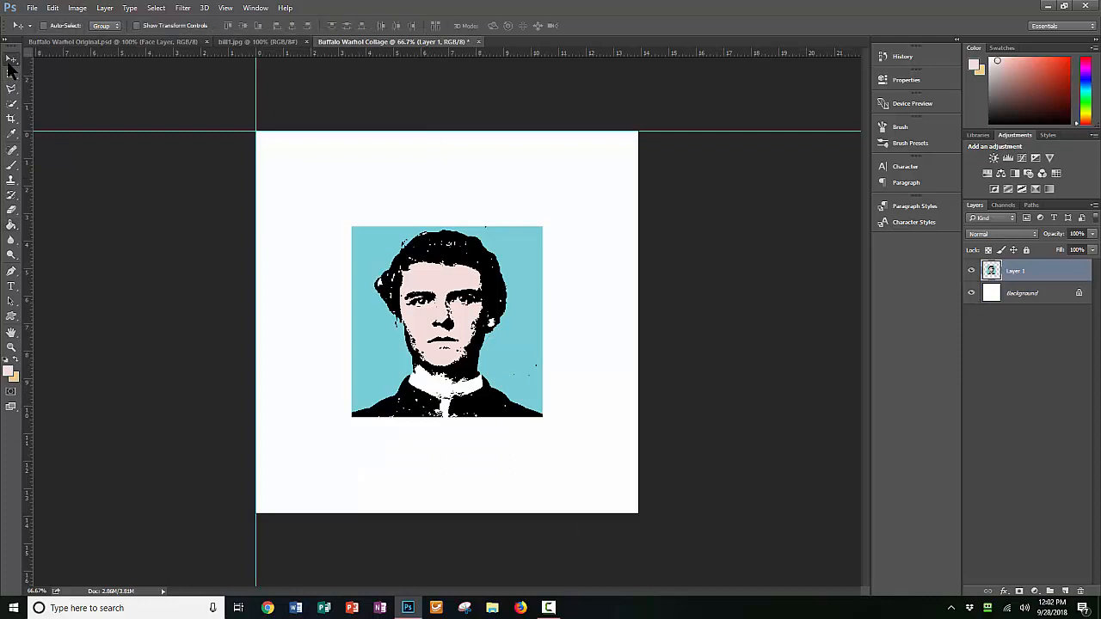
double_click(1014, 272)
key(BackSpace)
text(Face Layer)
key(Return)
Duplicate Face Layer within the collage document and name the copy Face Layer 2.
right_click(1016, 273)
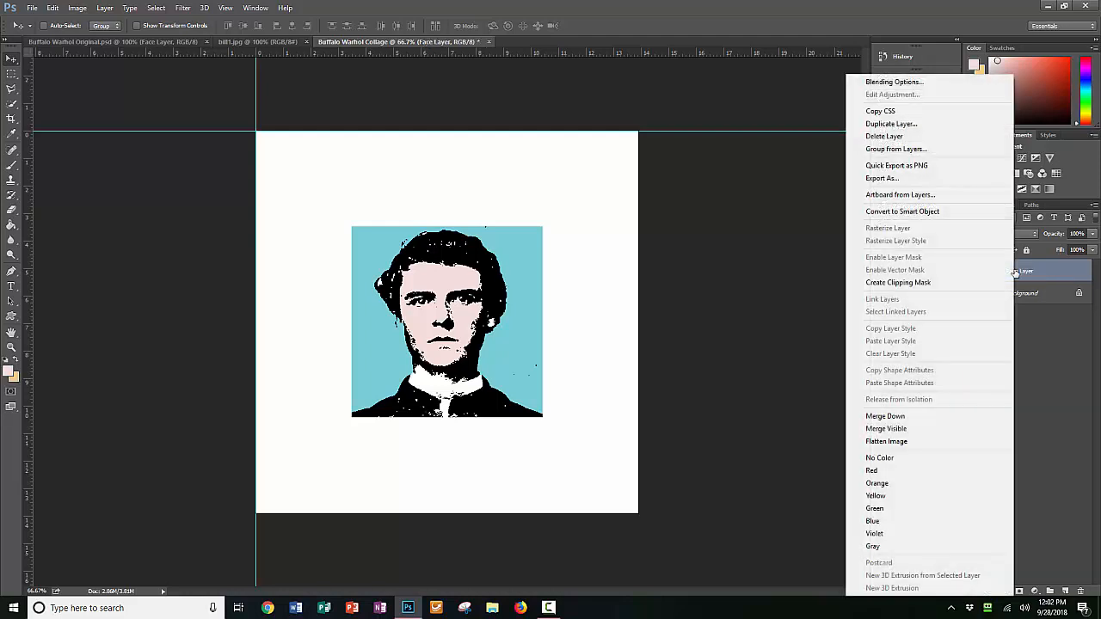
click(926, 119)
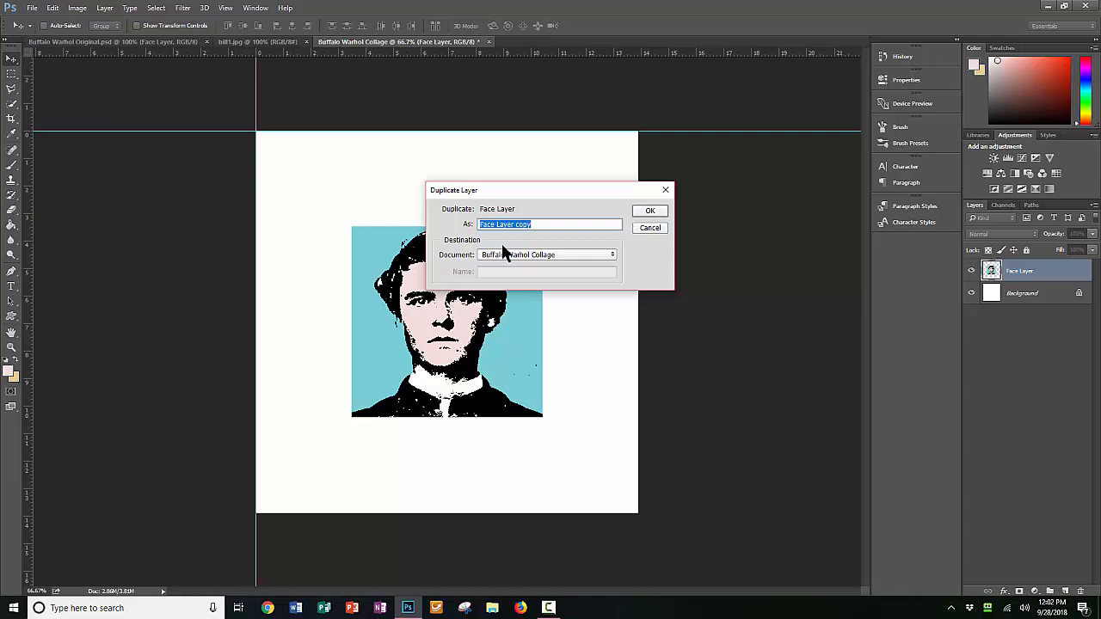
click(537, 224)
key(BackSpace)
key(BackSpace)
key(BackSpace)
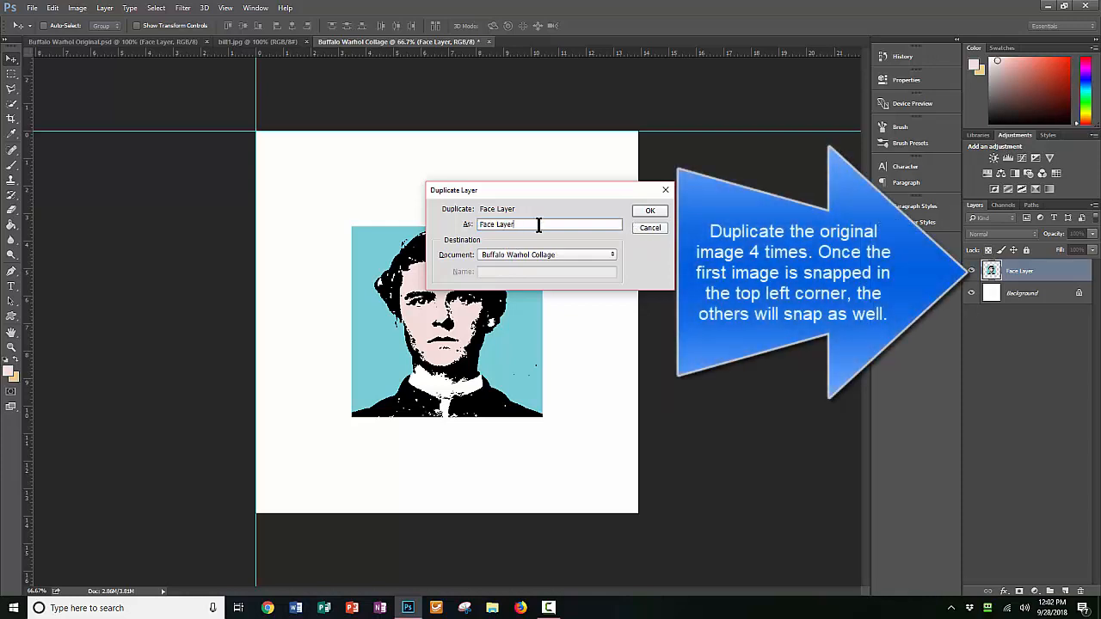
text(2)
key(Return)
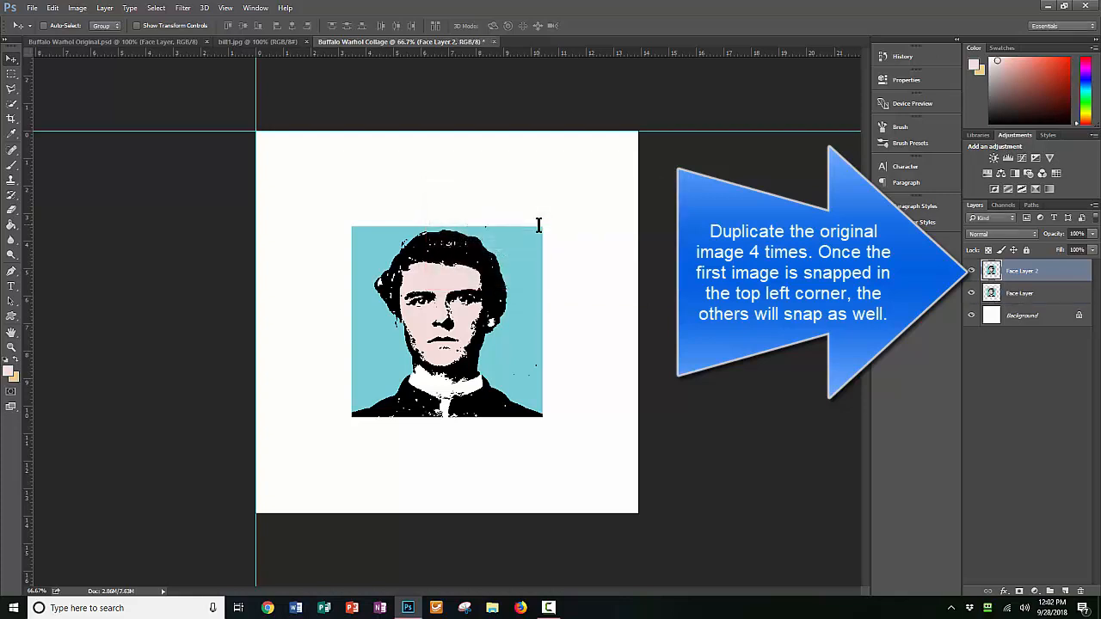
Duplicate the original Face Layer again, naming the copy Face Layer 3.
right_click(1064, 301)
click(982, 123)
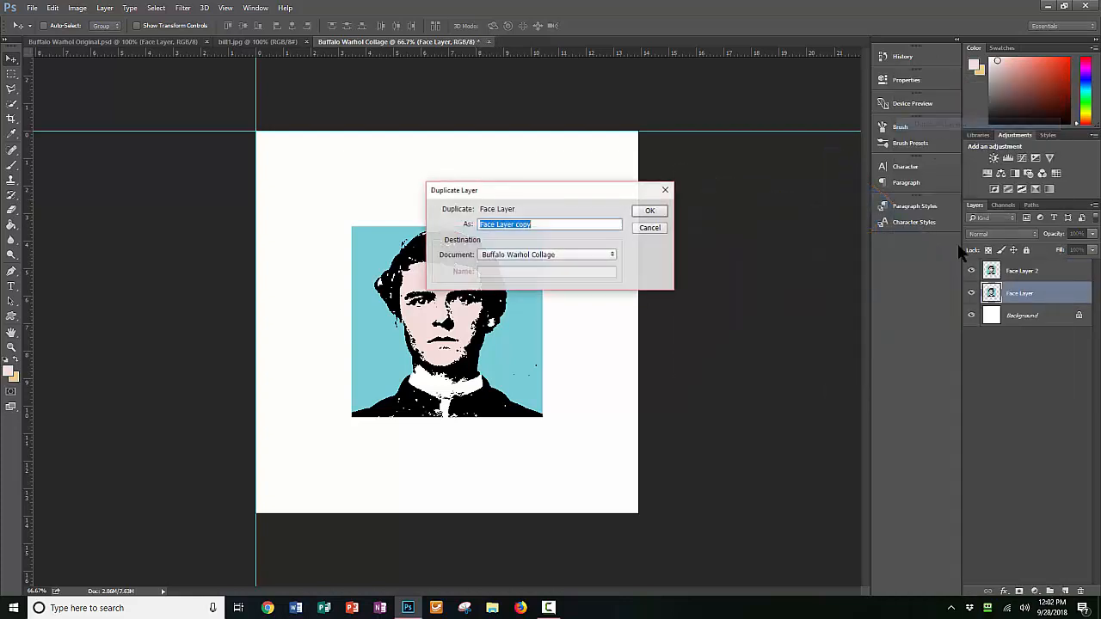
click(541, 223)
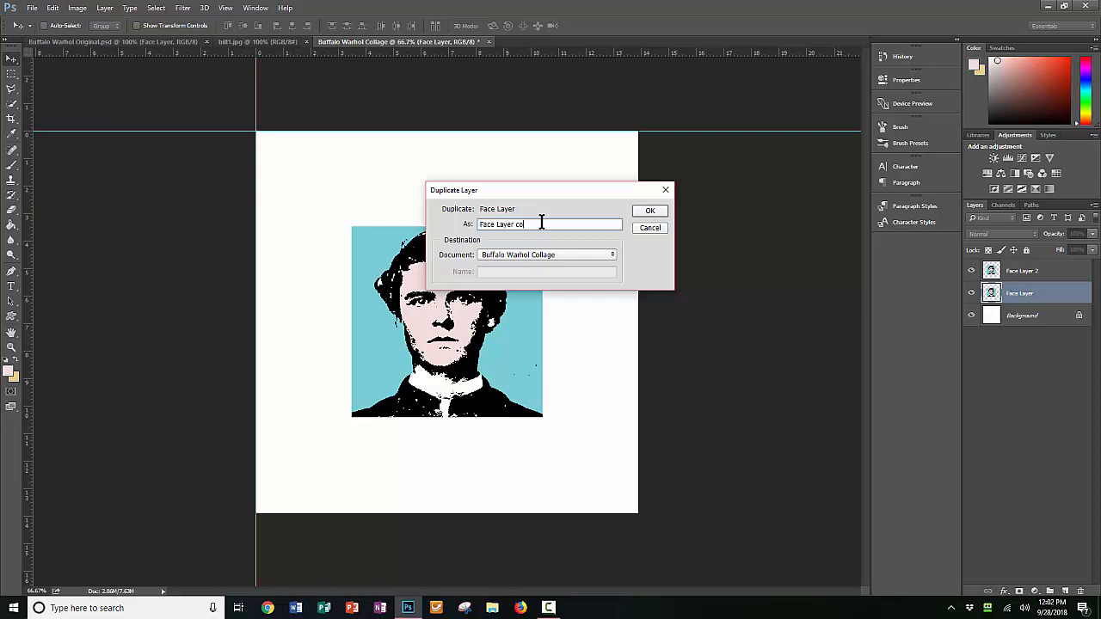
text(3)
key(Return)
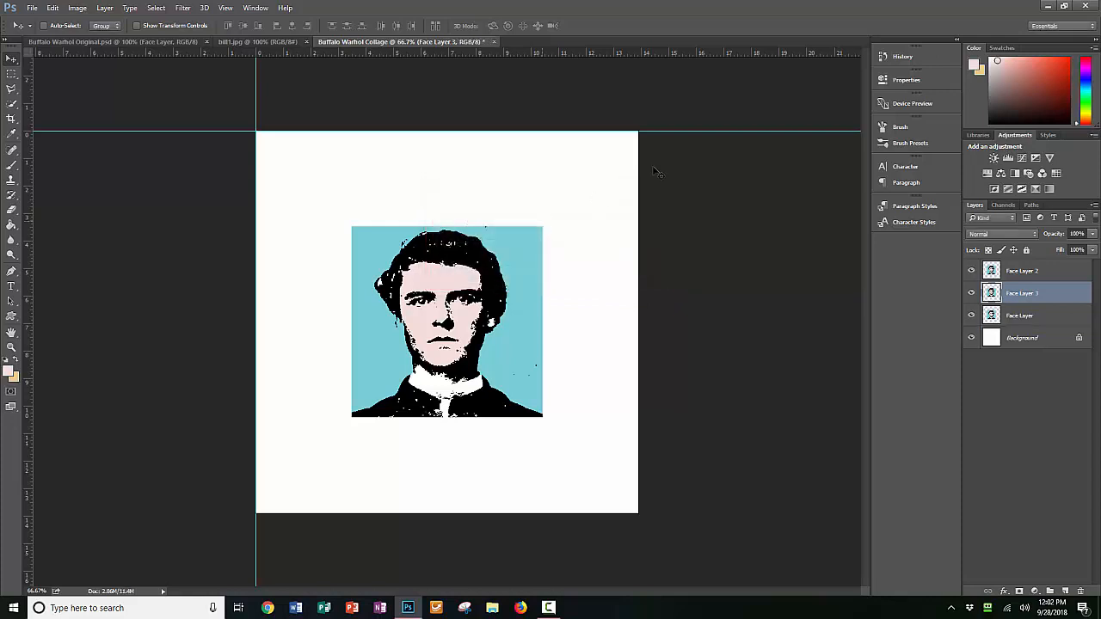
Duplicate Face Layer 3 and name the copy Face Layer 4.
right_click(1061, 296)
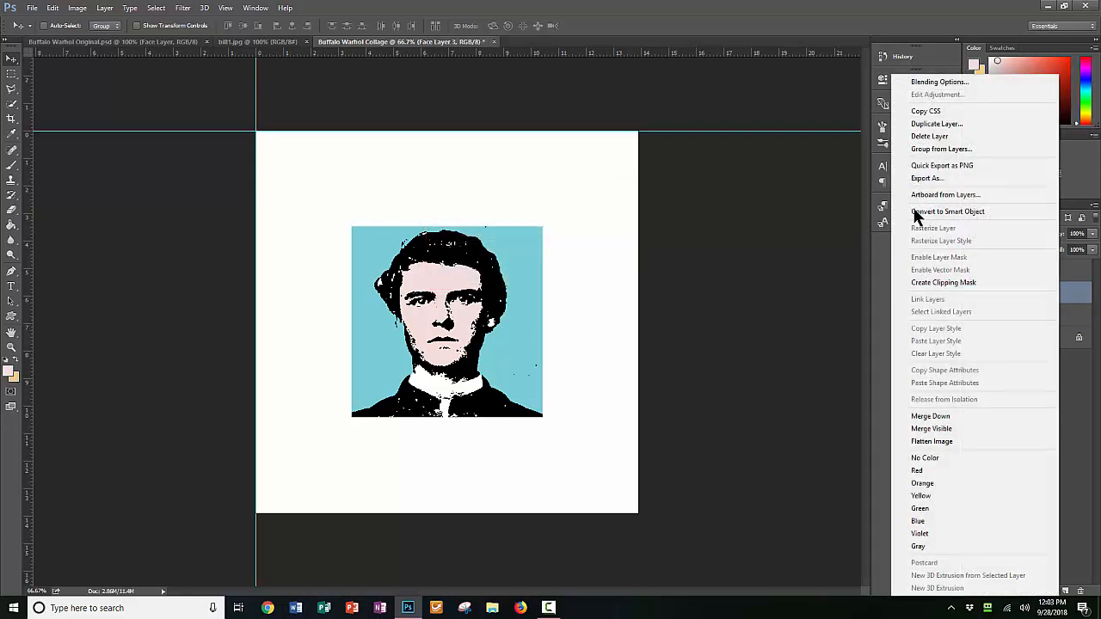
click(940, 124)
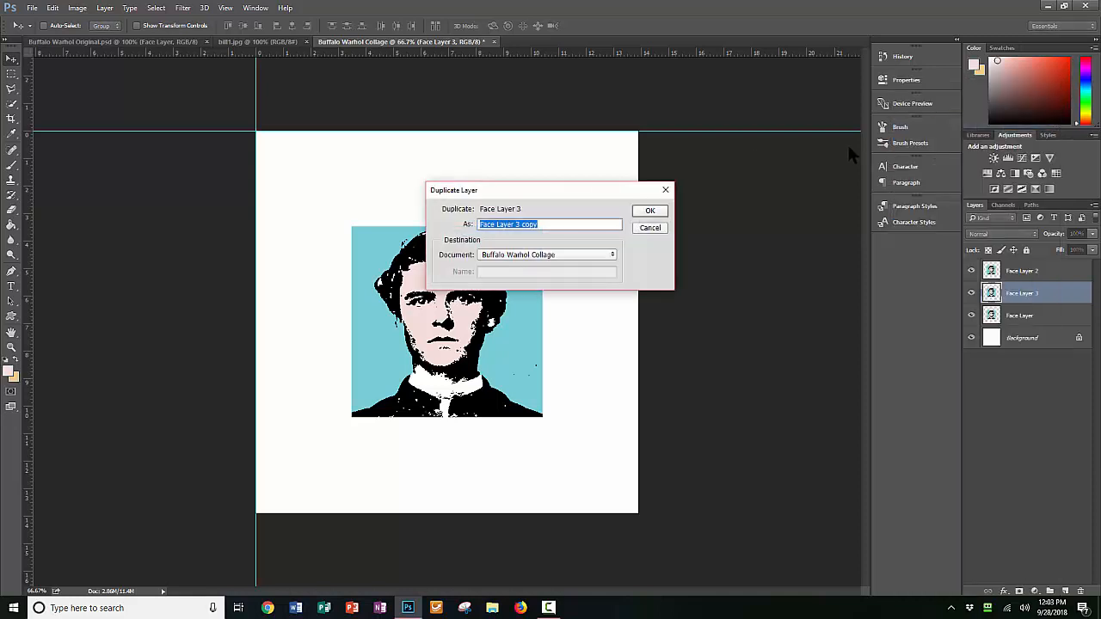
click(546, 224)
text(4)
key(Return)
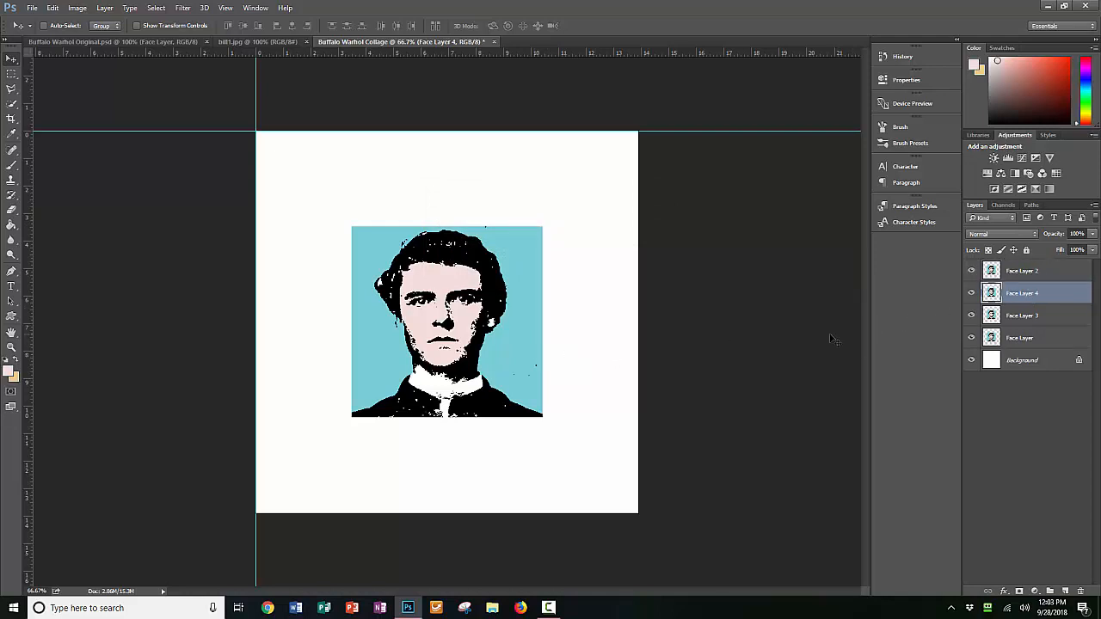
Move Face Layer into the canvas's upper-left corner and Face Layer 3 into its upper-right corner, snapped edge to edge.
click(1025, 339)
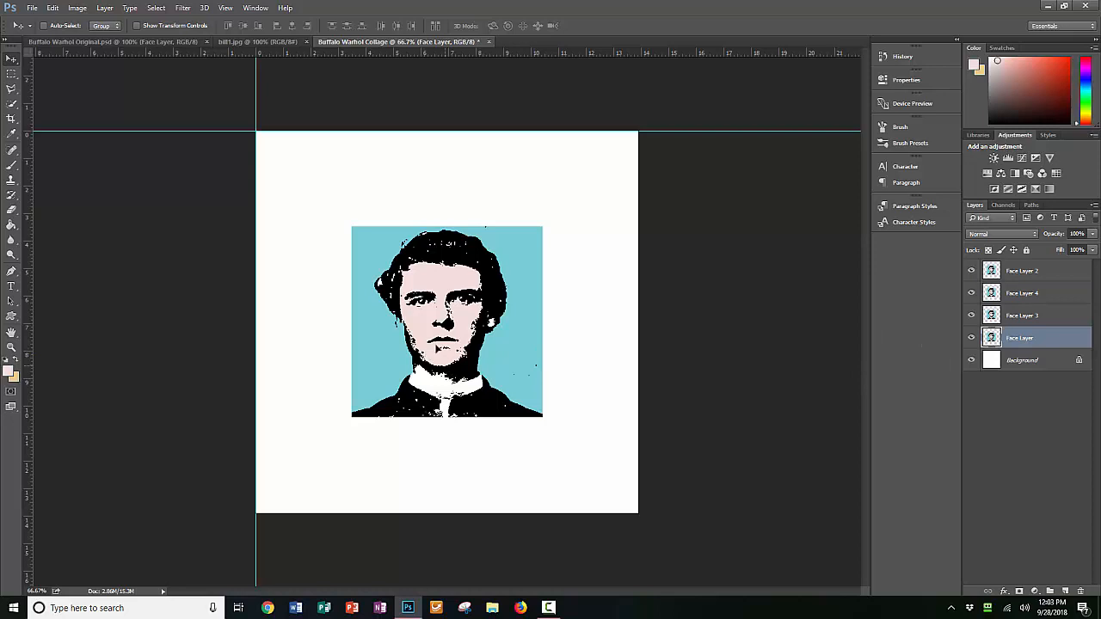
drag(435, 348, 342, 252)
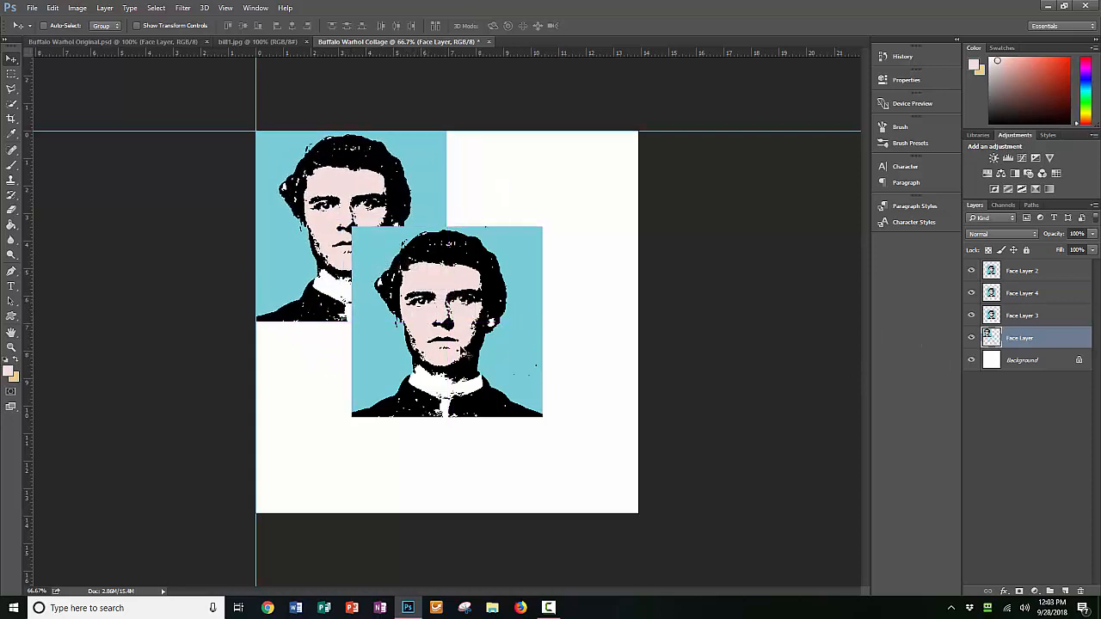
mouse_move(469, 350)
mouse_down()
mouse_move(504, 326)
mouse_move(472, 342)
mouse_up()
click(1021, 316)
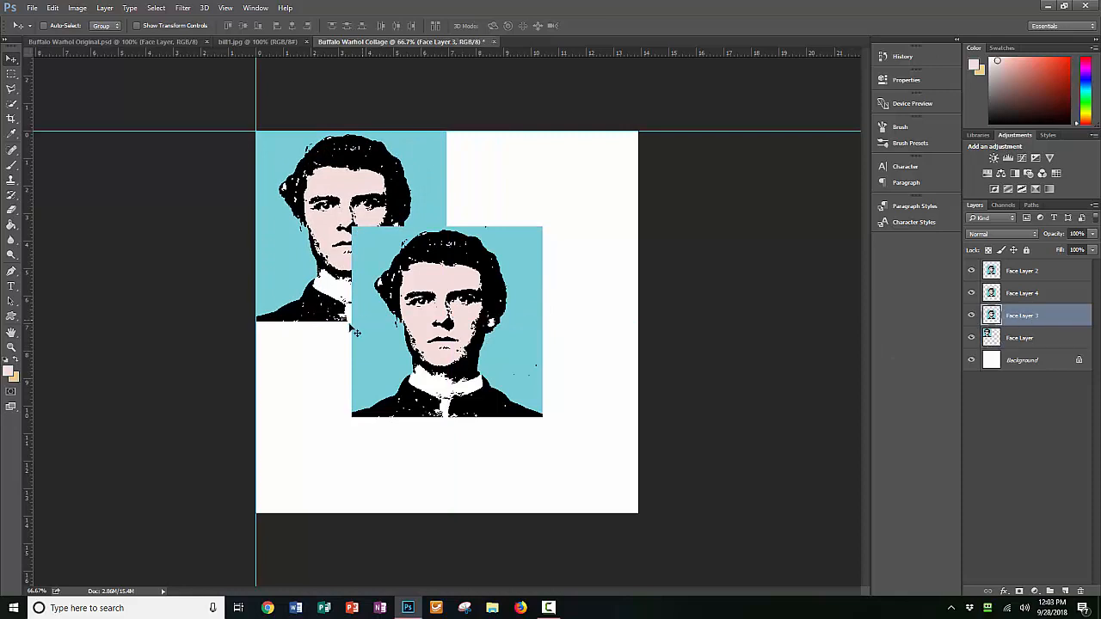
drag(409, 315, 511, 219)
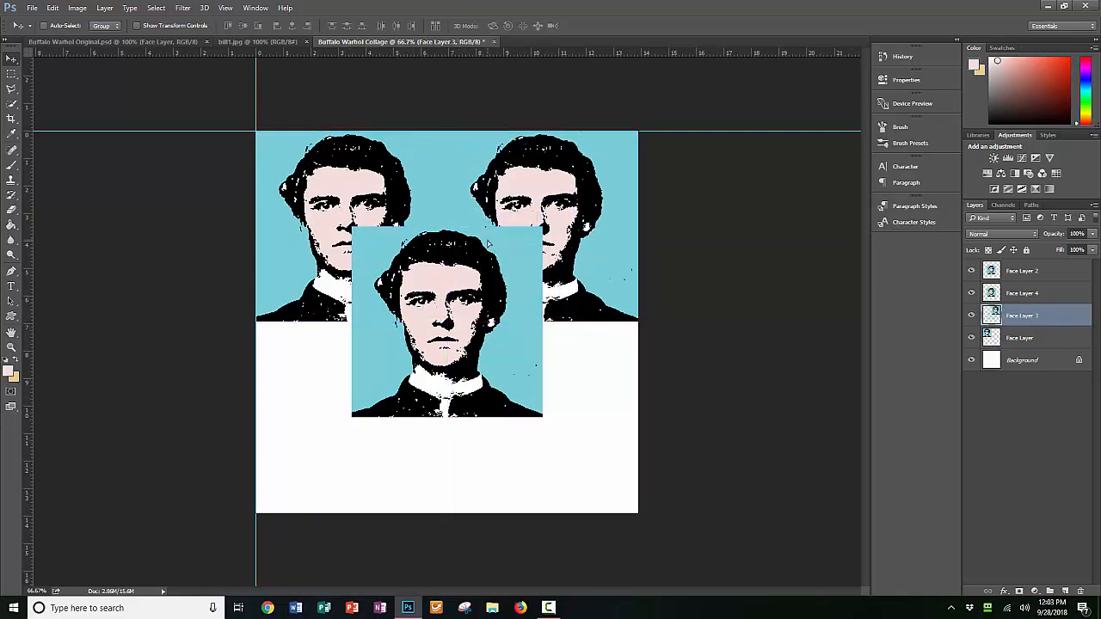
Move Face Layer 4 into the canvas's lower-left quarter and Face Layer 2 into its lower-right quarter.
click(1024, 296)
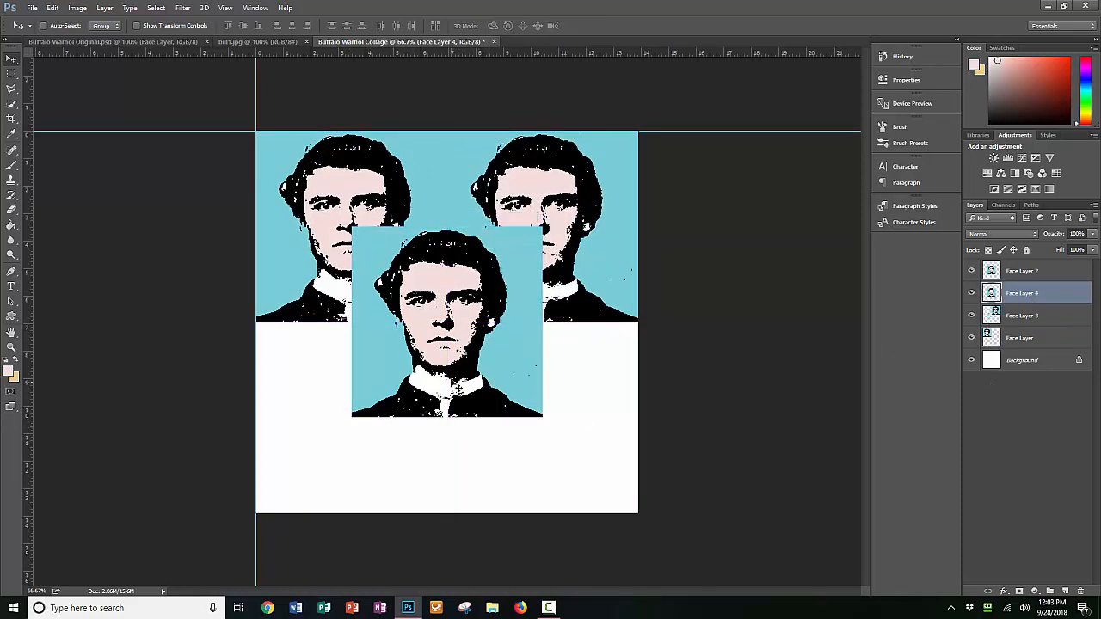
drag(453, 384, 356, 473)
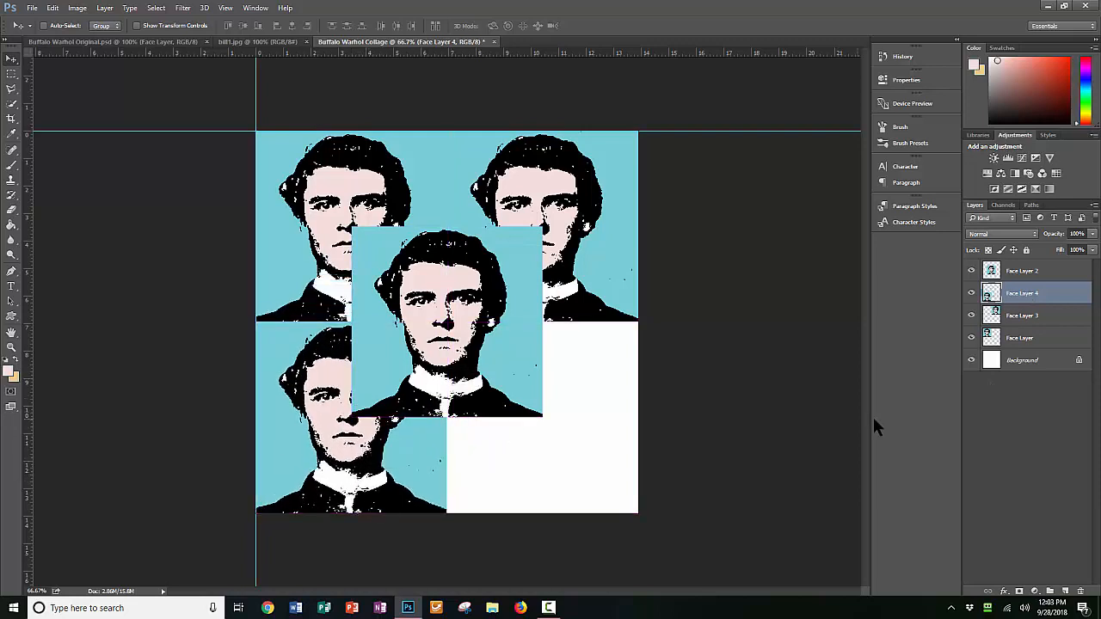
click(1020, 274)
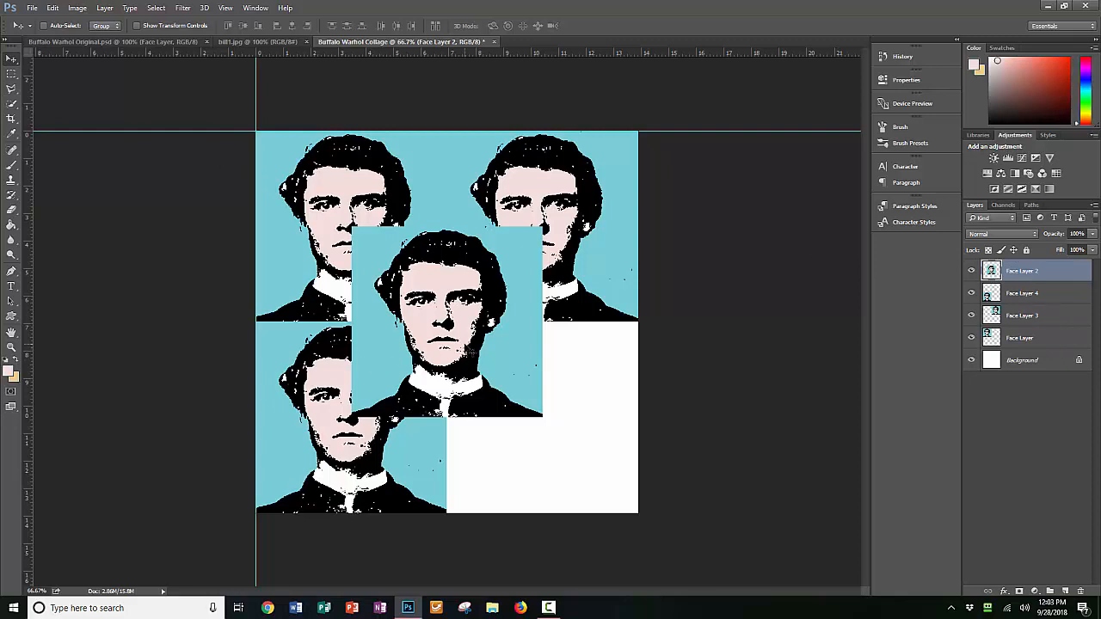
drag(472, 327, 574, 425)
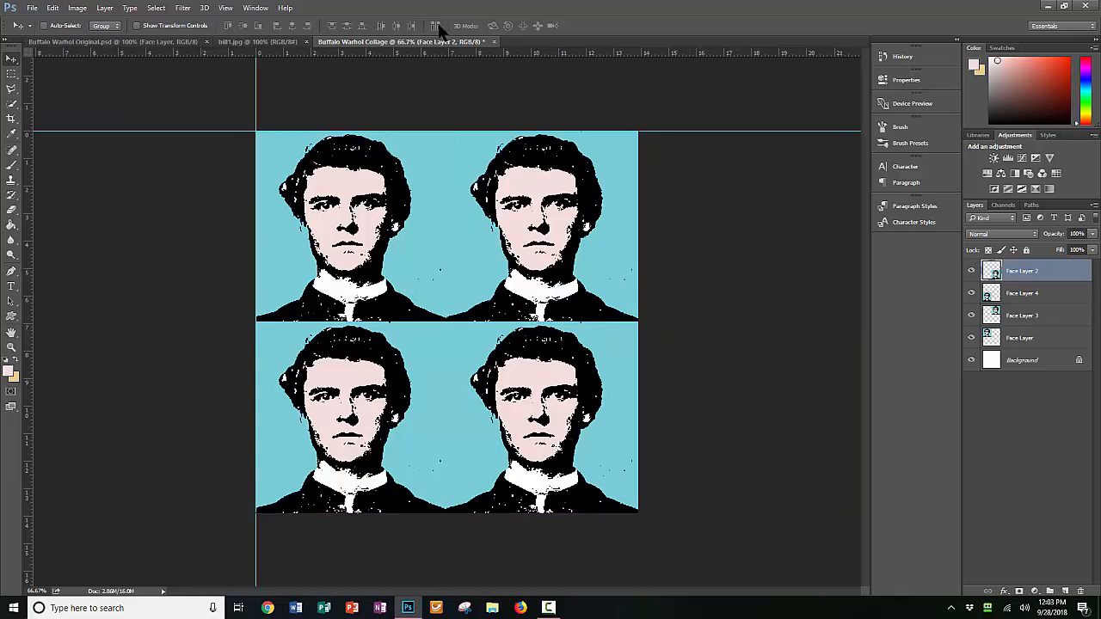
Recolour Face Layer 3 with a Hue/Saturation adjustment of Hue -98 and Saturation +76.
click(1043, 337)
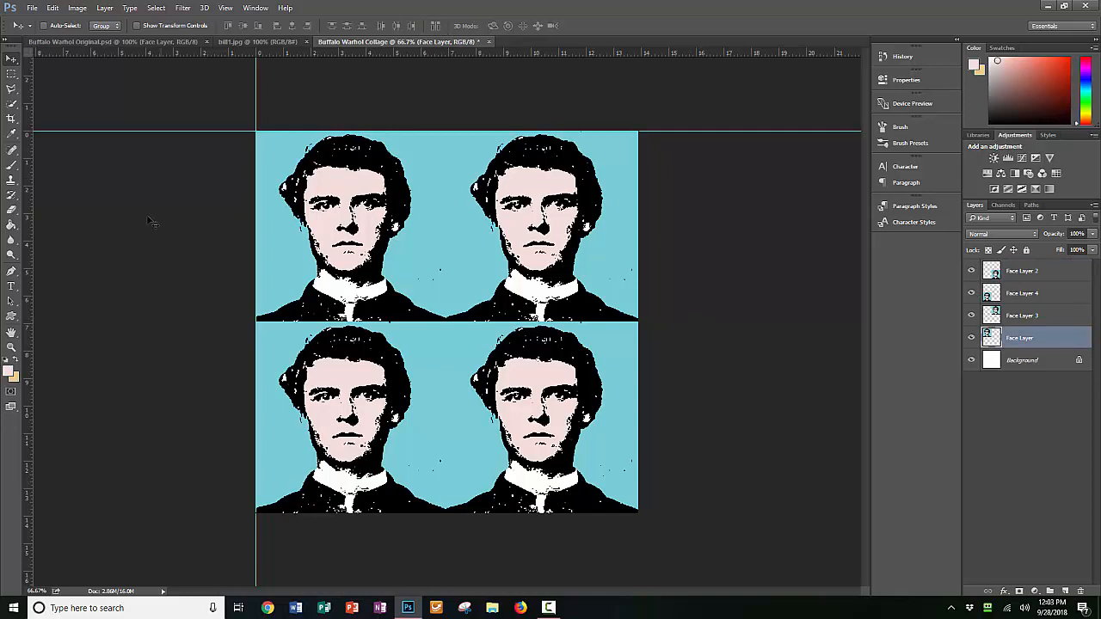
click(1034, 317)
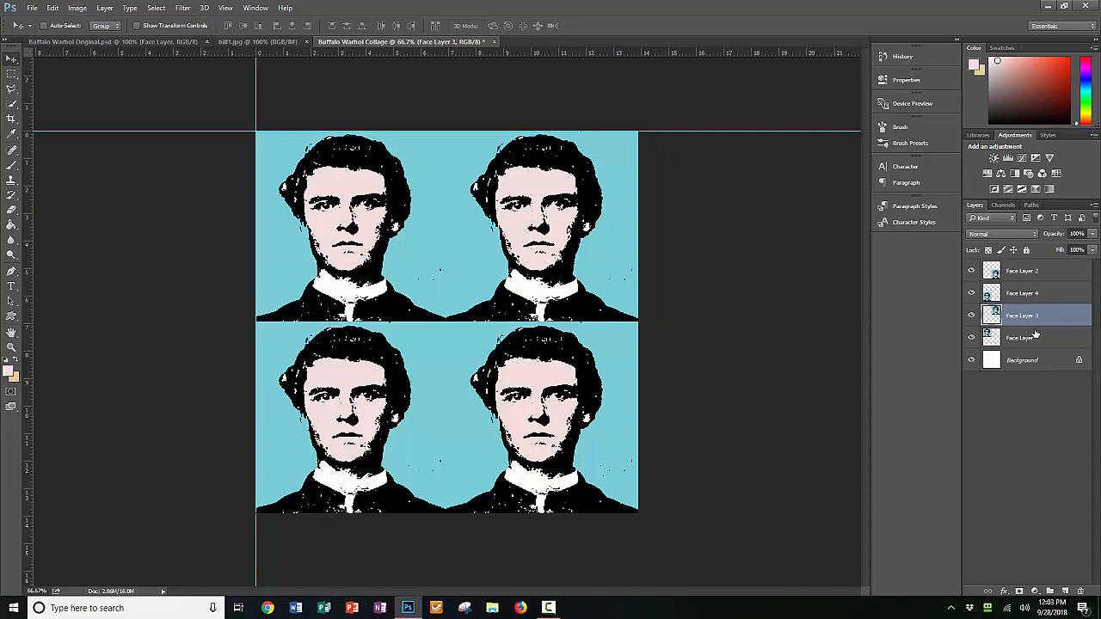
click(78, 8)
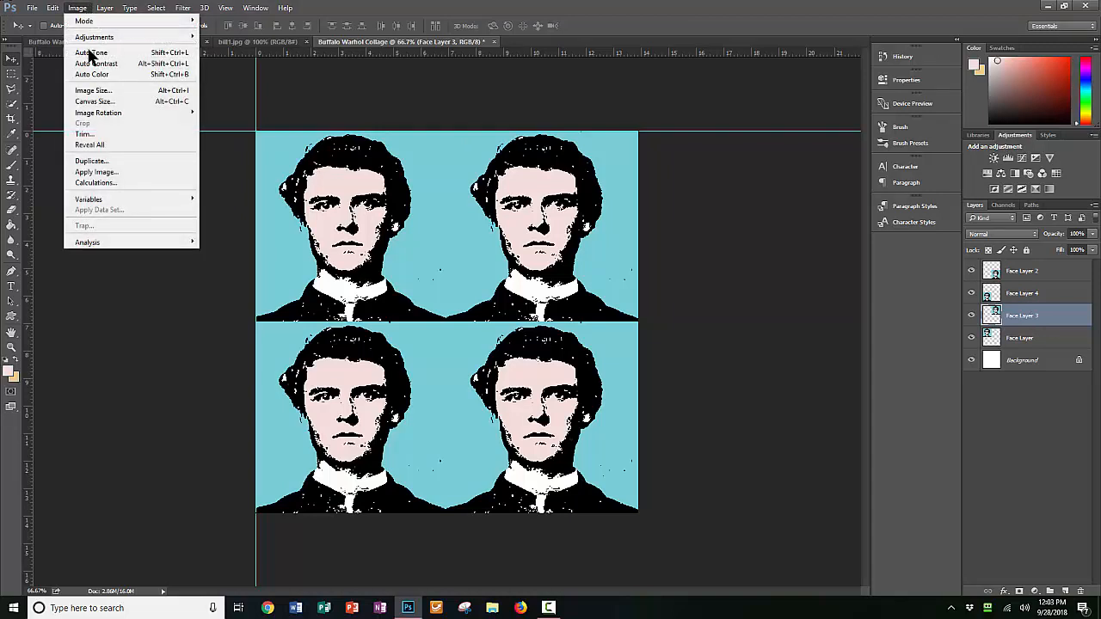
mouse_move(106, 37)
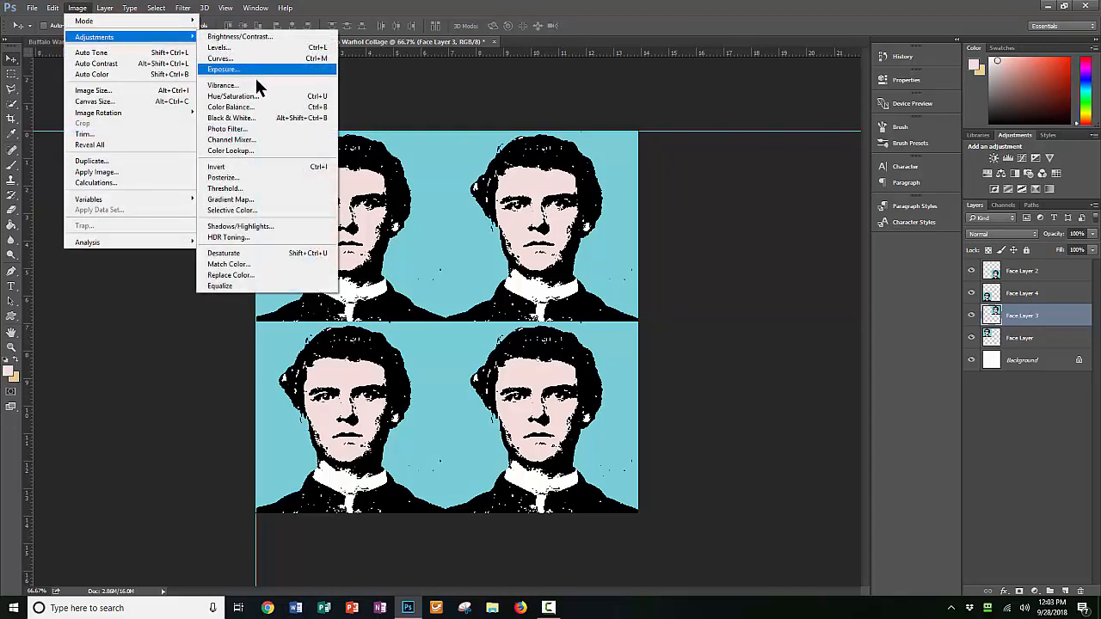
click(249, 96)
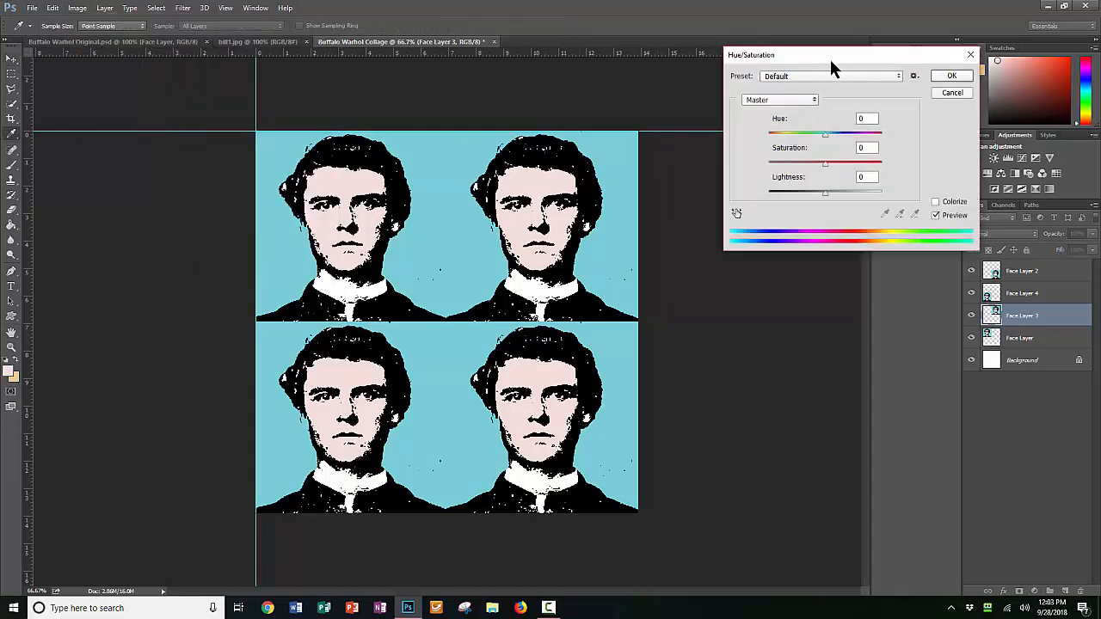
drag(832, 50, 841, 149)
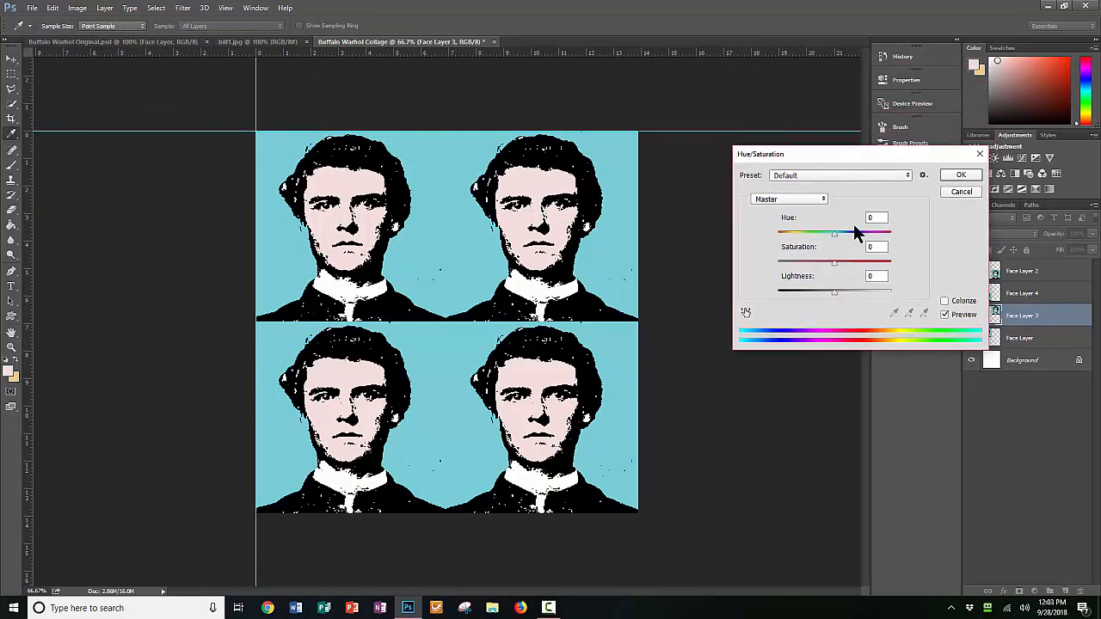
drag(834, 234, 876, 262)
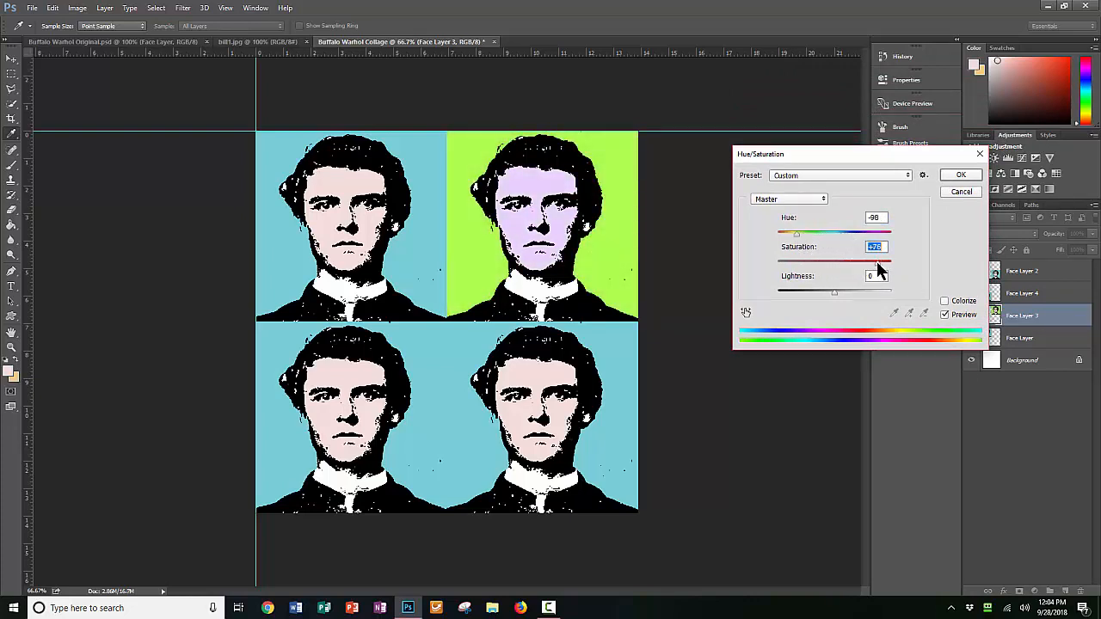
click(964, 176)
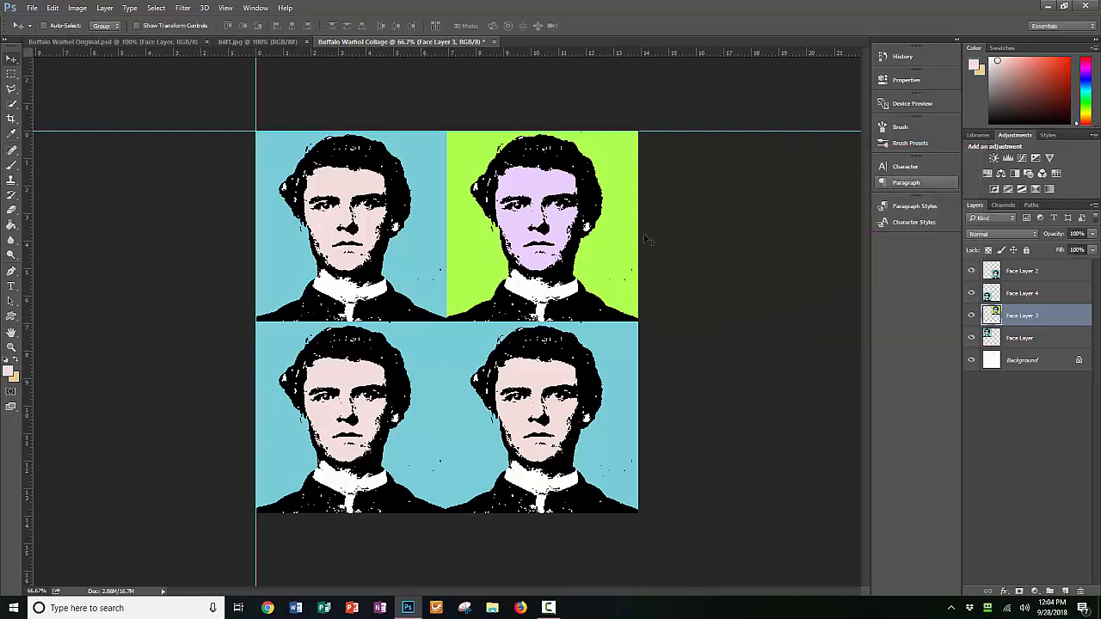
Recolour Face Layer 4 with a Hue/Saturation adjustment of Hue -180 and Saturation +81.
click(1021, 295)
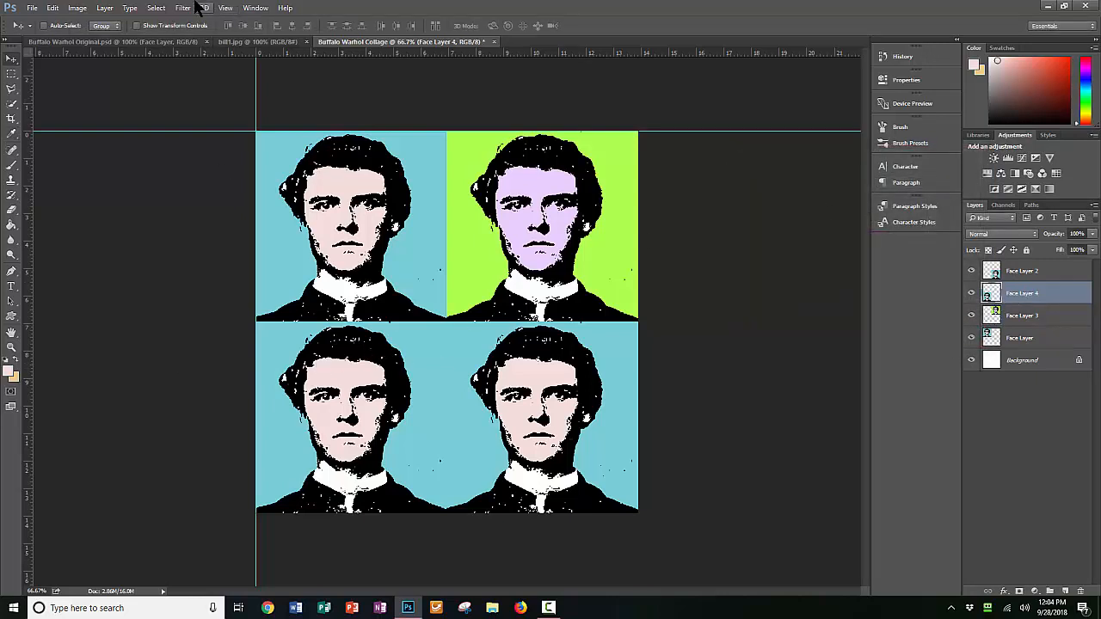
click(78, 8)
mouse_move(99, 39)
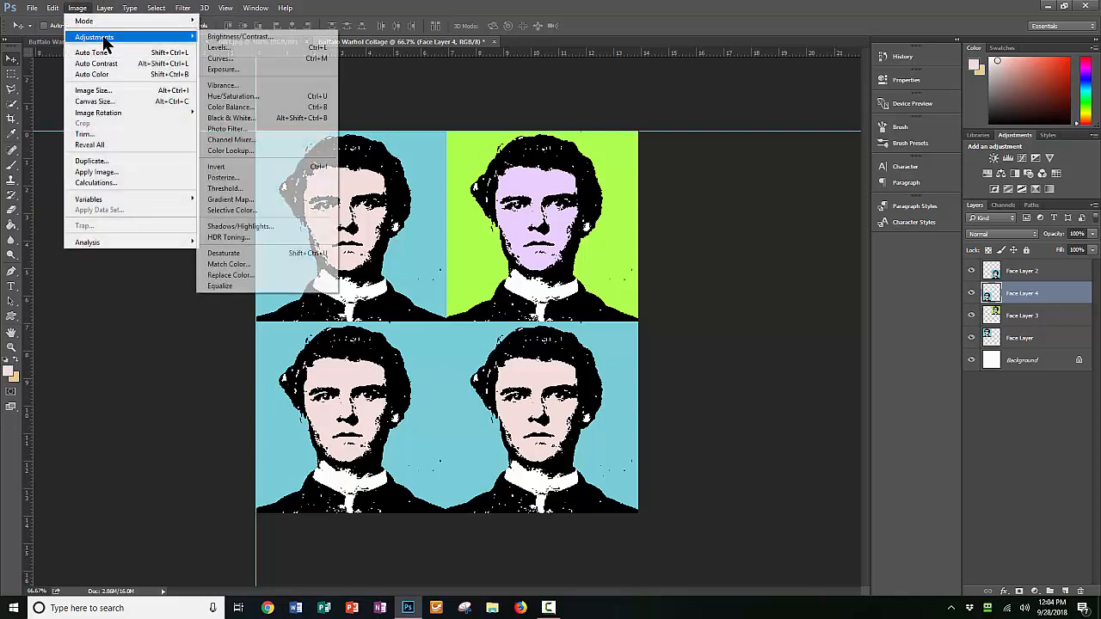
click(239, 98)
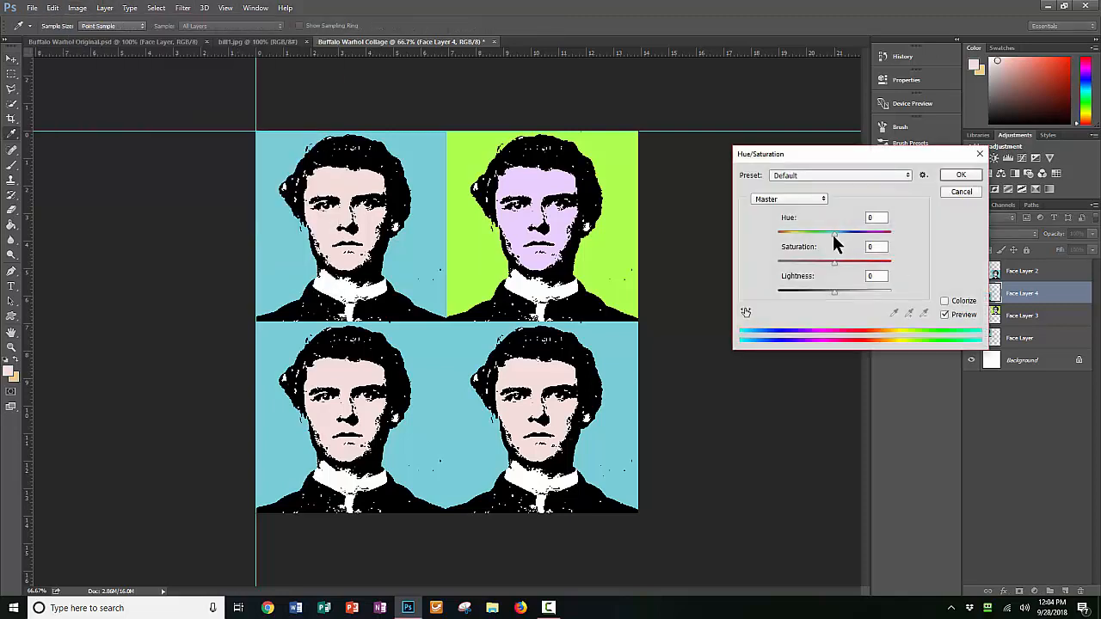
drag(831, 233, 803, 234)
drag(785, 239, 776, 238)
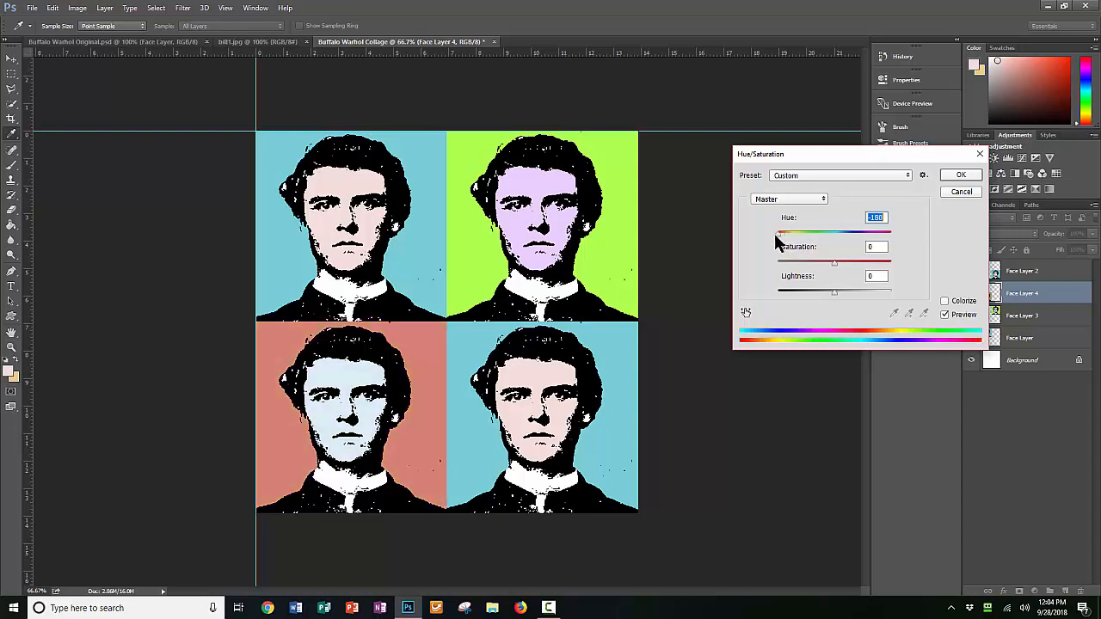
drag(837, 262, 862, 264)
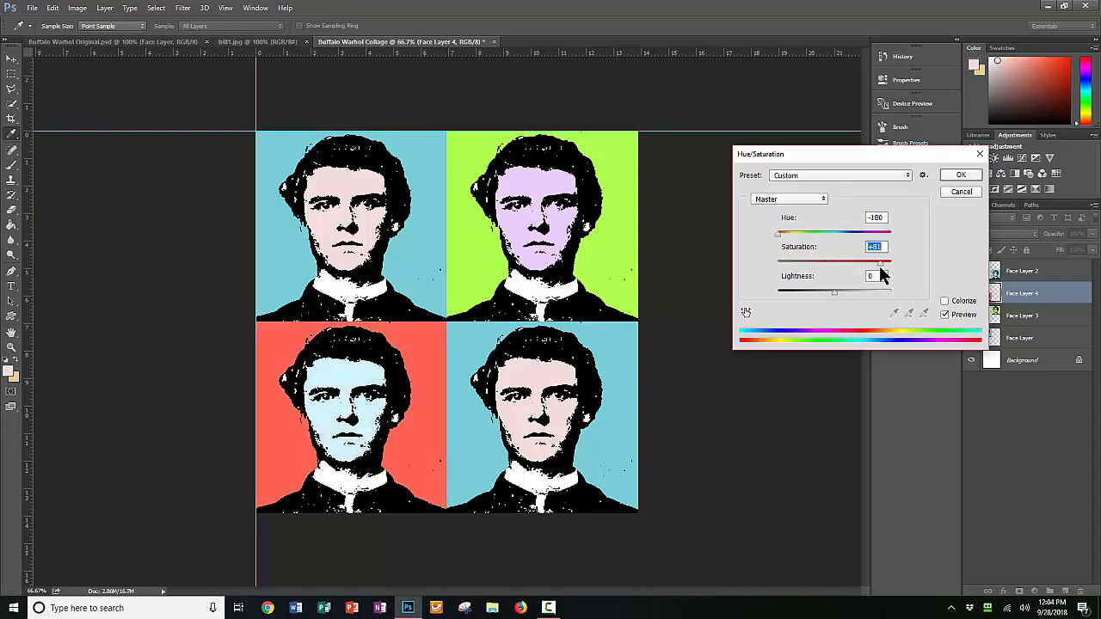
click(947, 175)
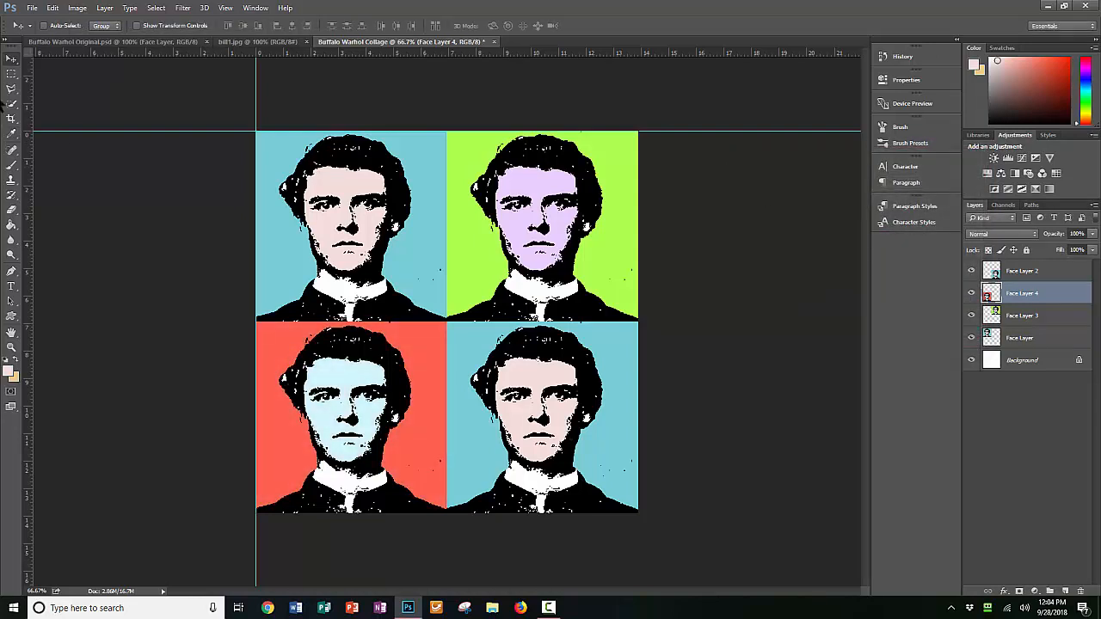
Recolour Face Layer 2 with a Hue/Saturation adjustment of Hue -24 and Saturation +100.
click(994, 272)
click(76, 7)
mouse_move(94, 40)
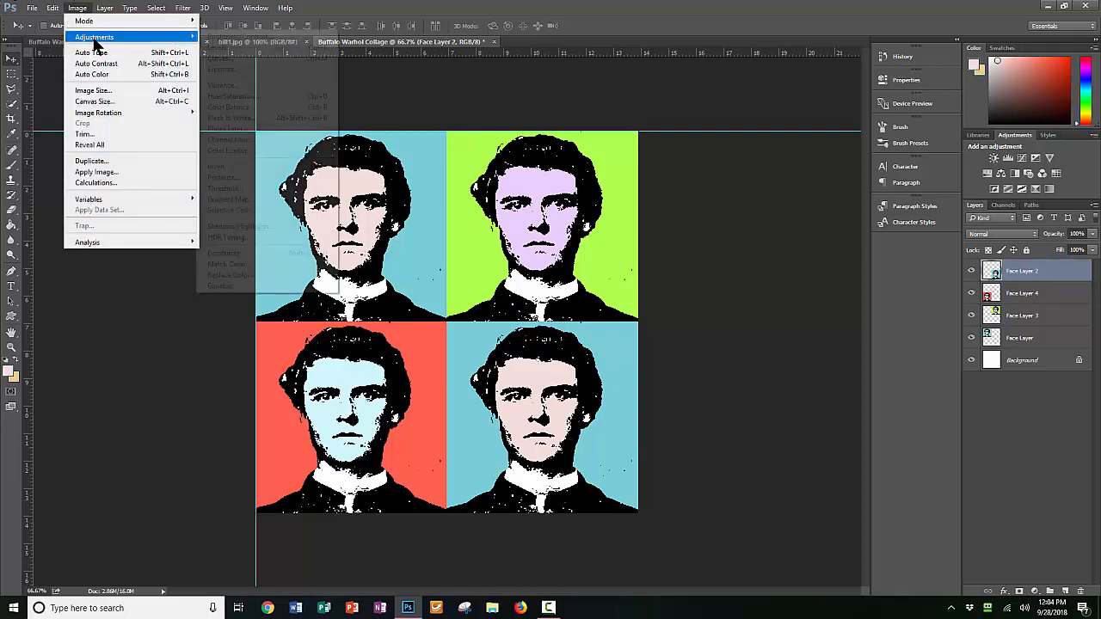
click(284, 97)
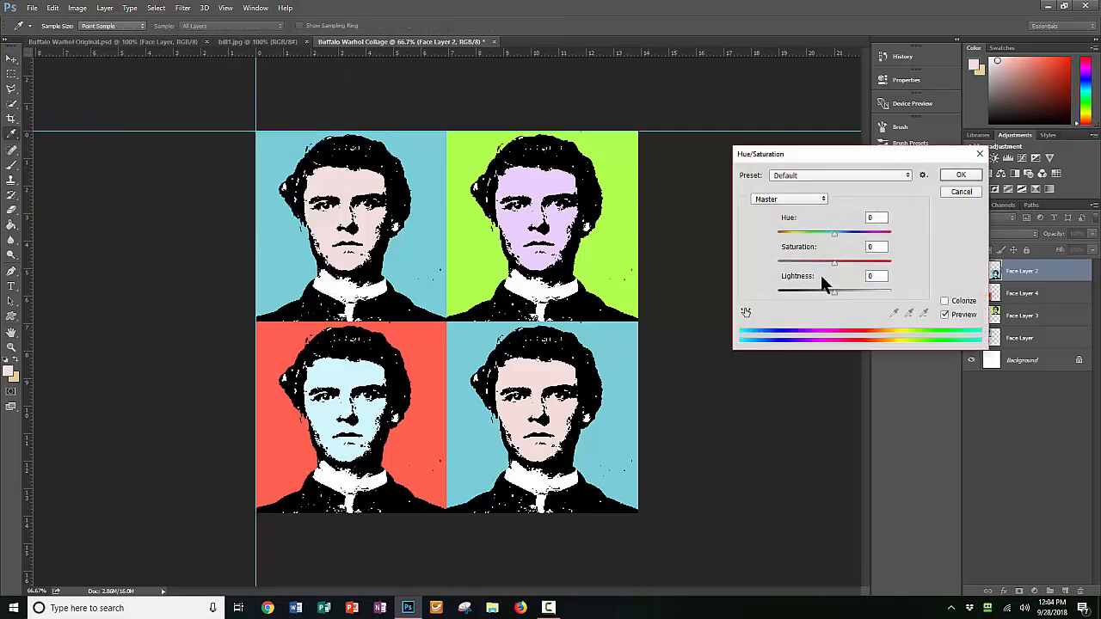
drag(835, 234, 921, 281)
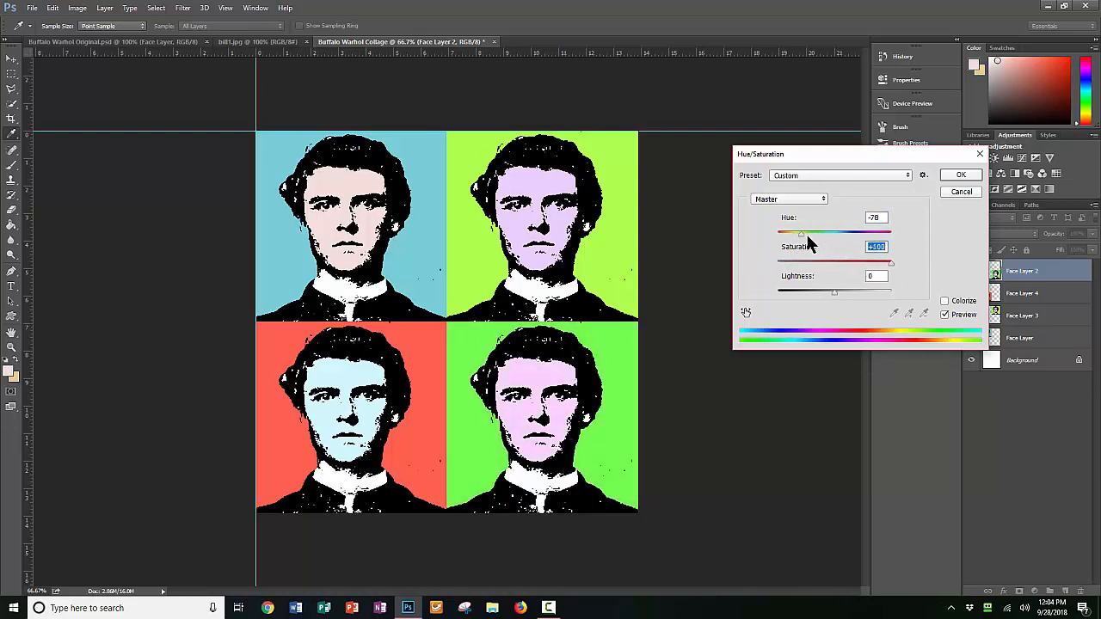
drag(803, 233, 819, 231)
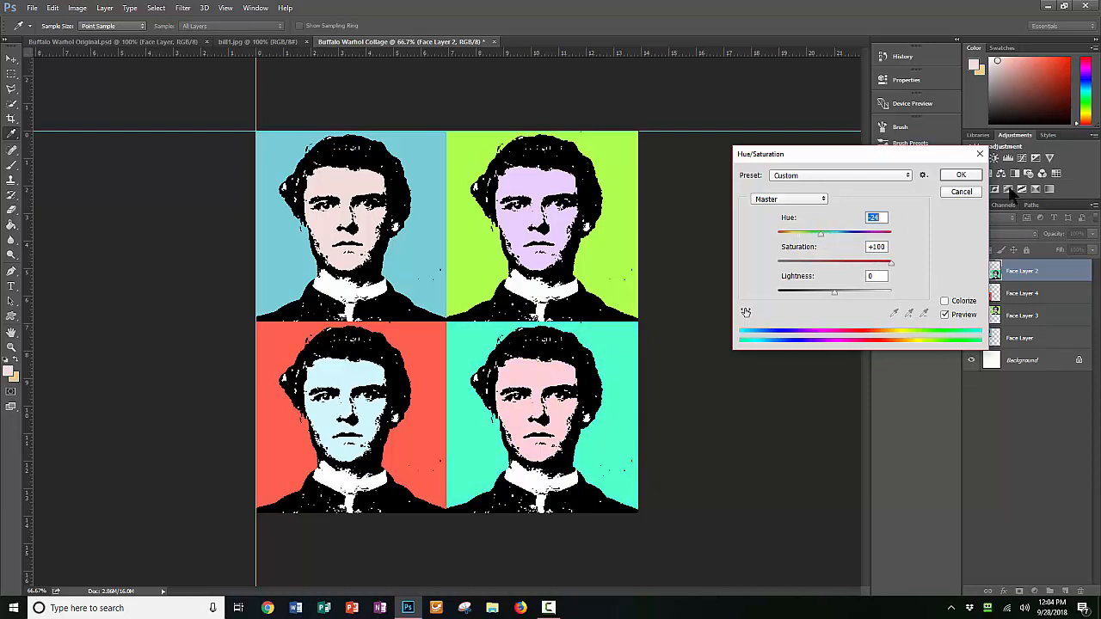
click(962, 176)
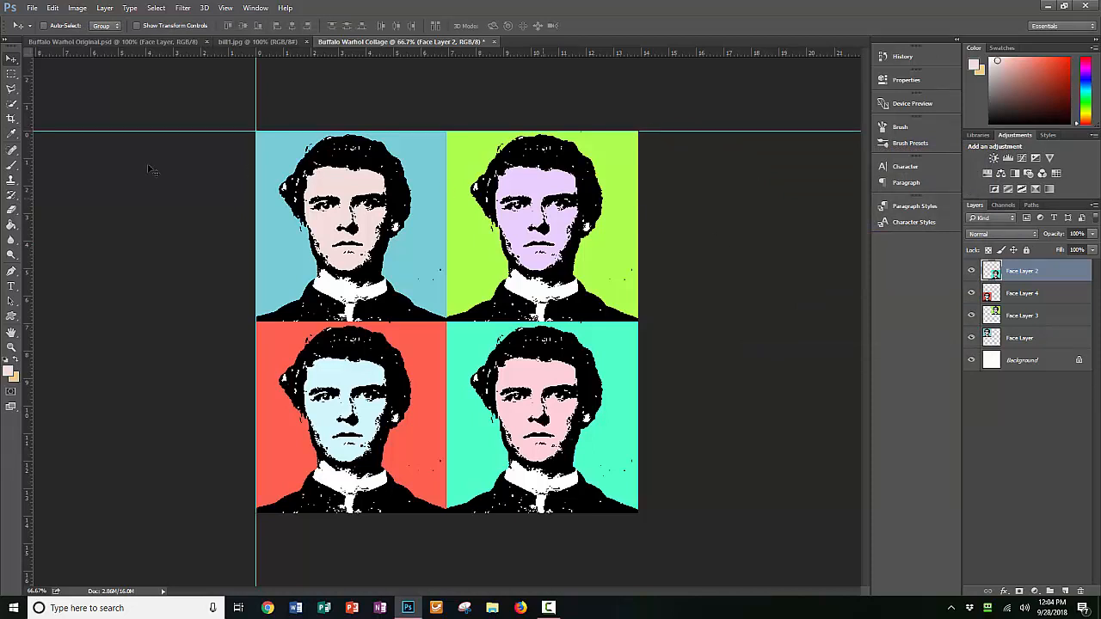
Save the collage as a layered Photoshop file named Buffalo Warhol Collage, with Maximize Compatibility enabled.
click(32, 8)
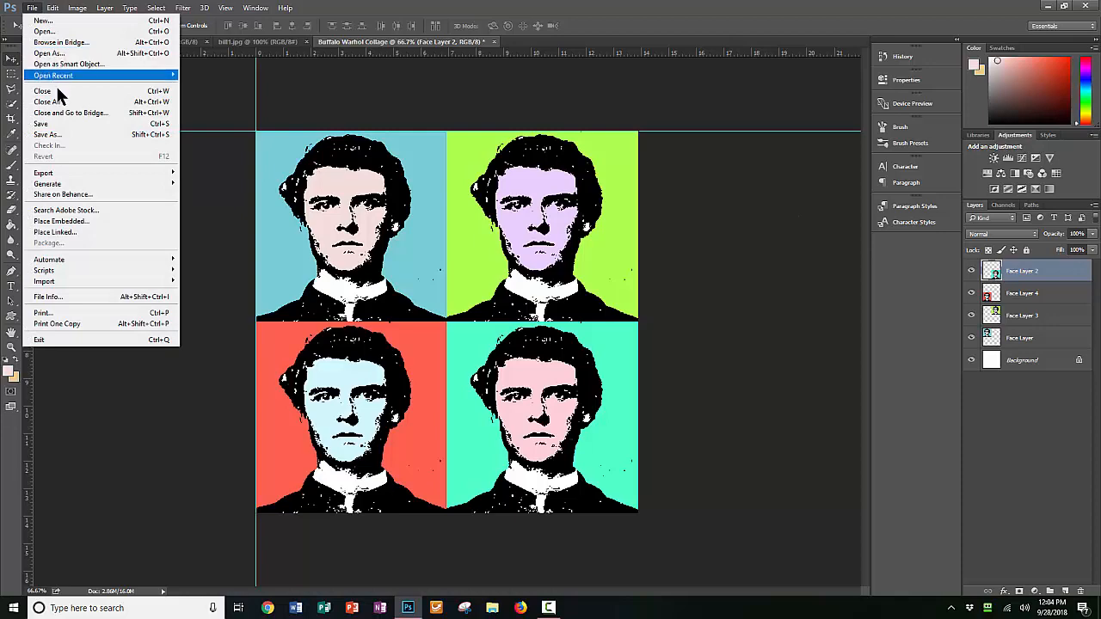
click(48, 134)
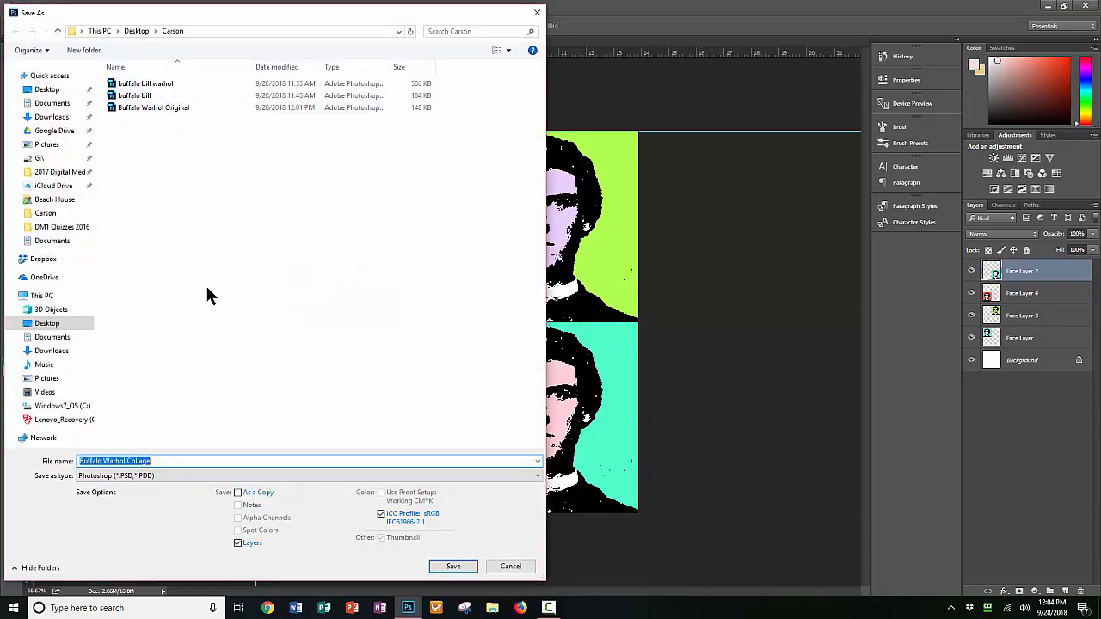
click(206, 461)
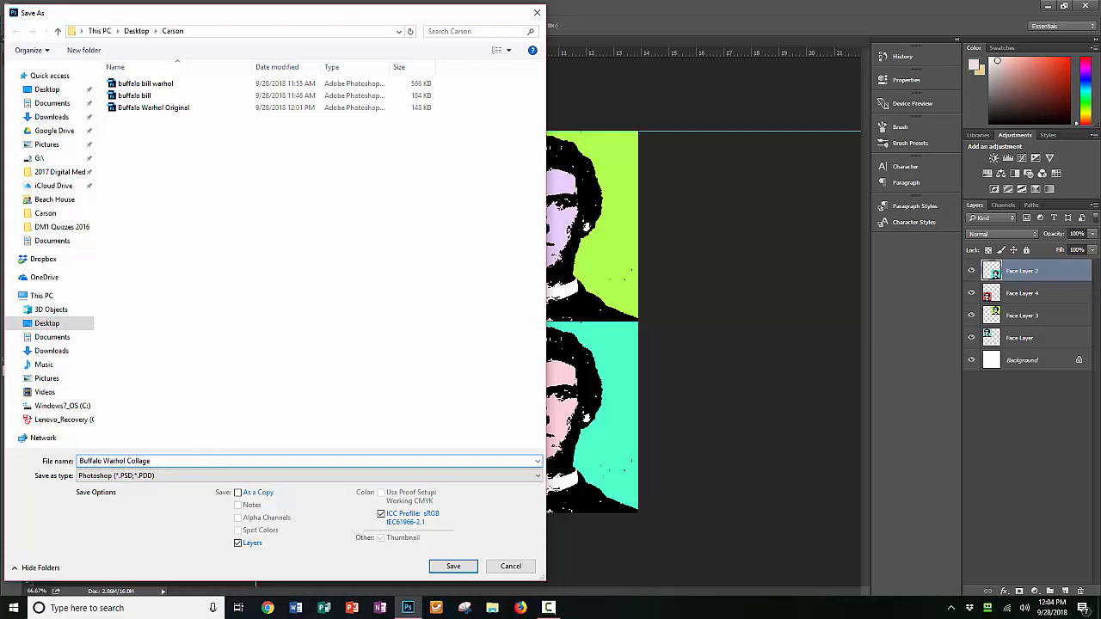
click(450, 565)
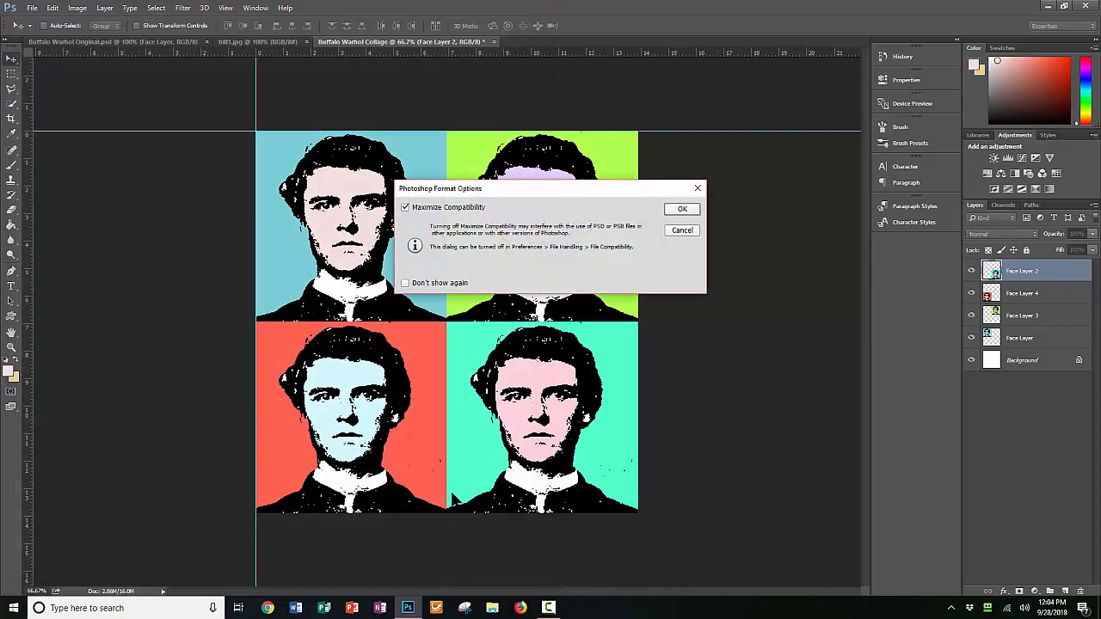
click(681, 211)
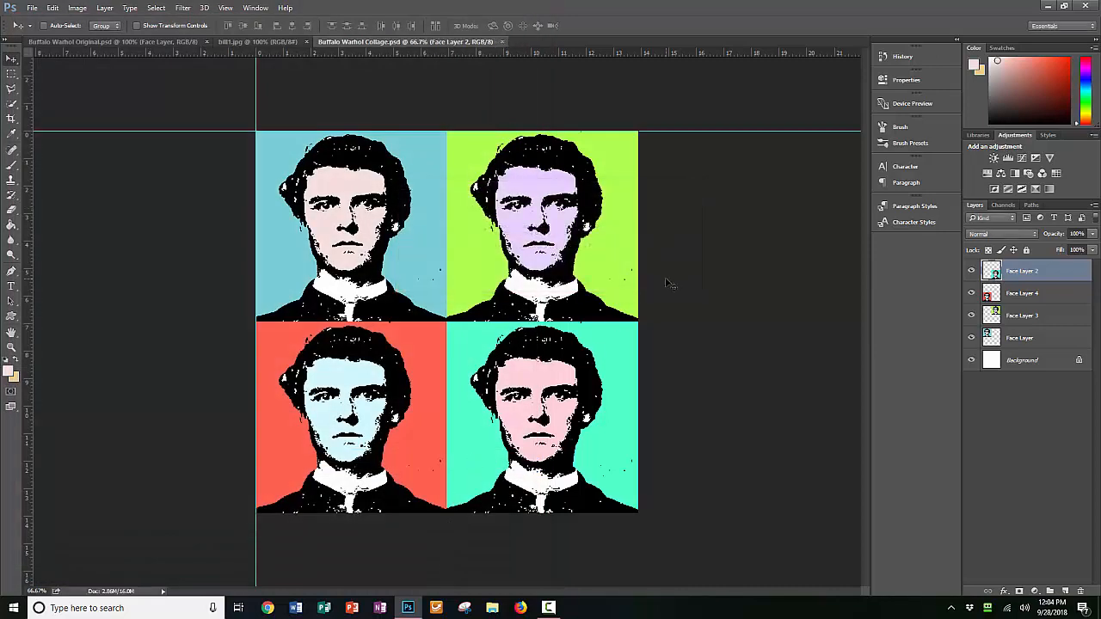